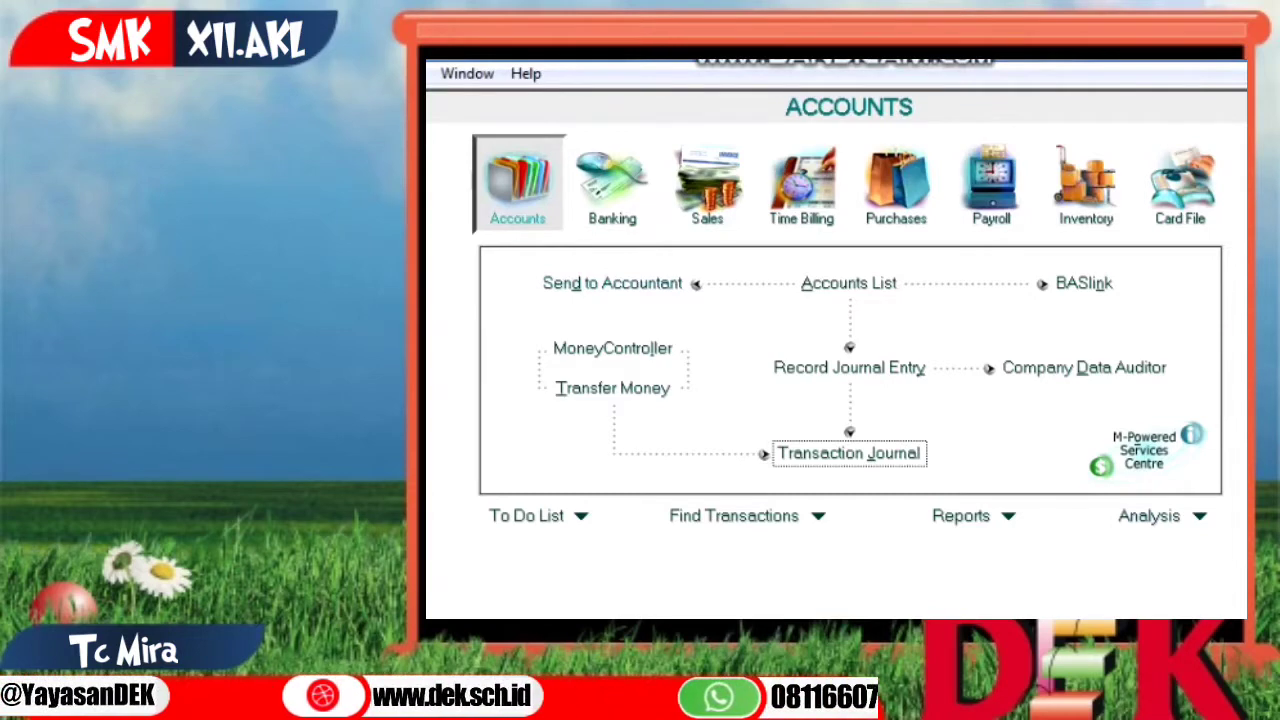
Open the Transaction Journal and set the general journal's start date to 01/12/2018
click(849, 454)
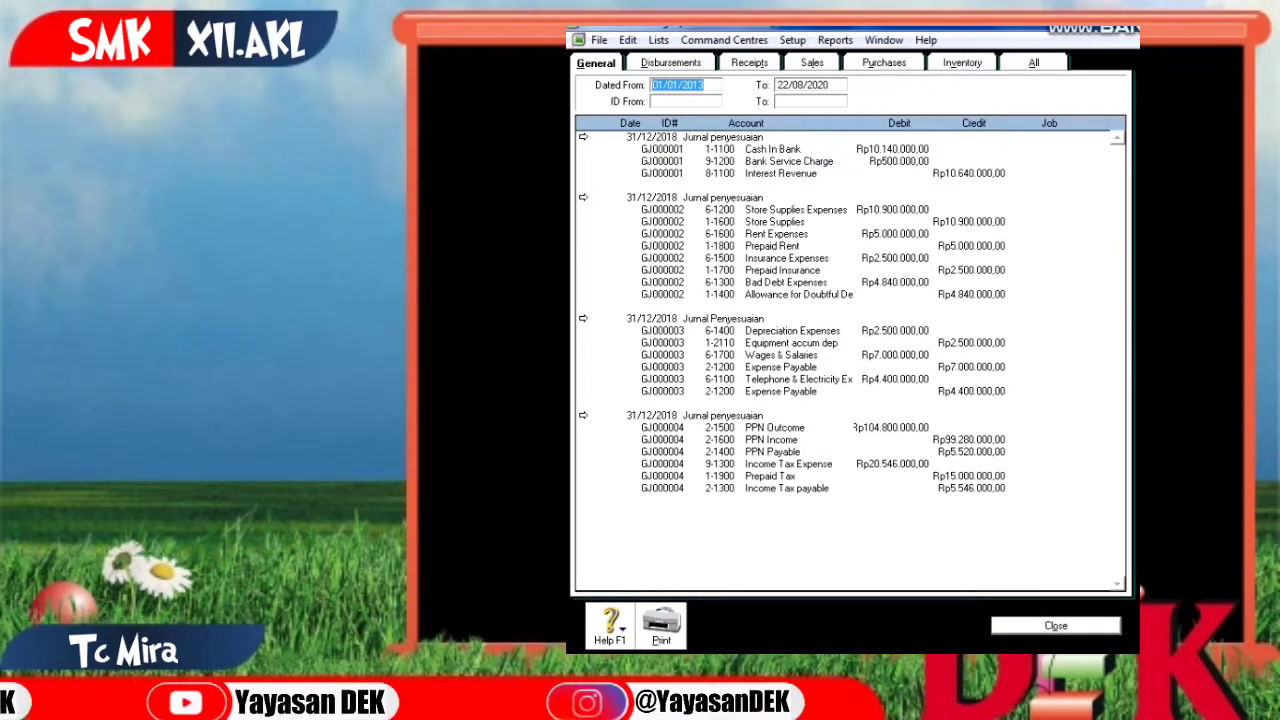
text(1/1)
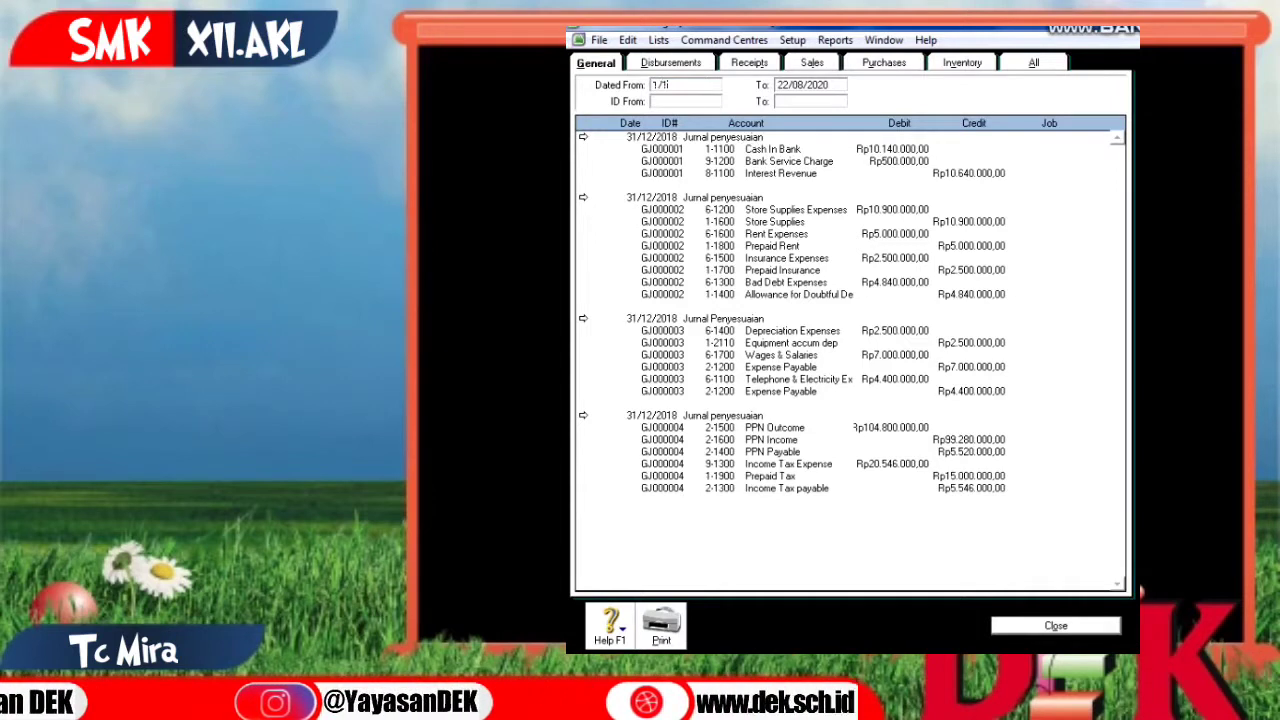
text(2/2018)
key(Tab)
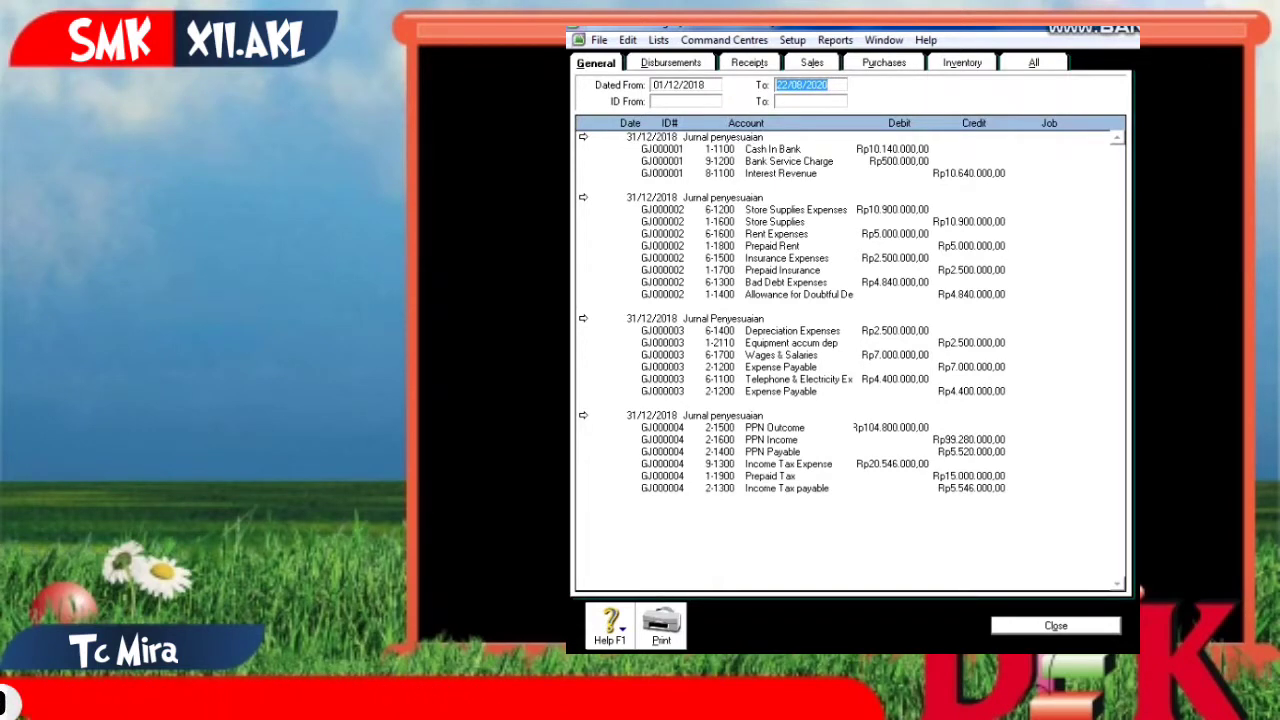
key(Tab)
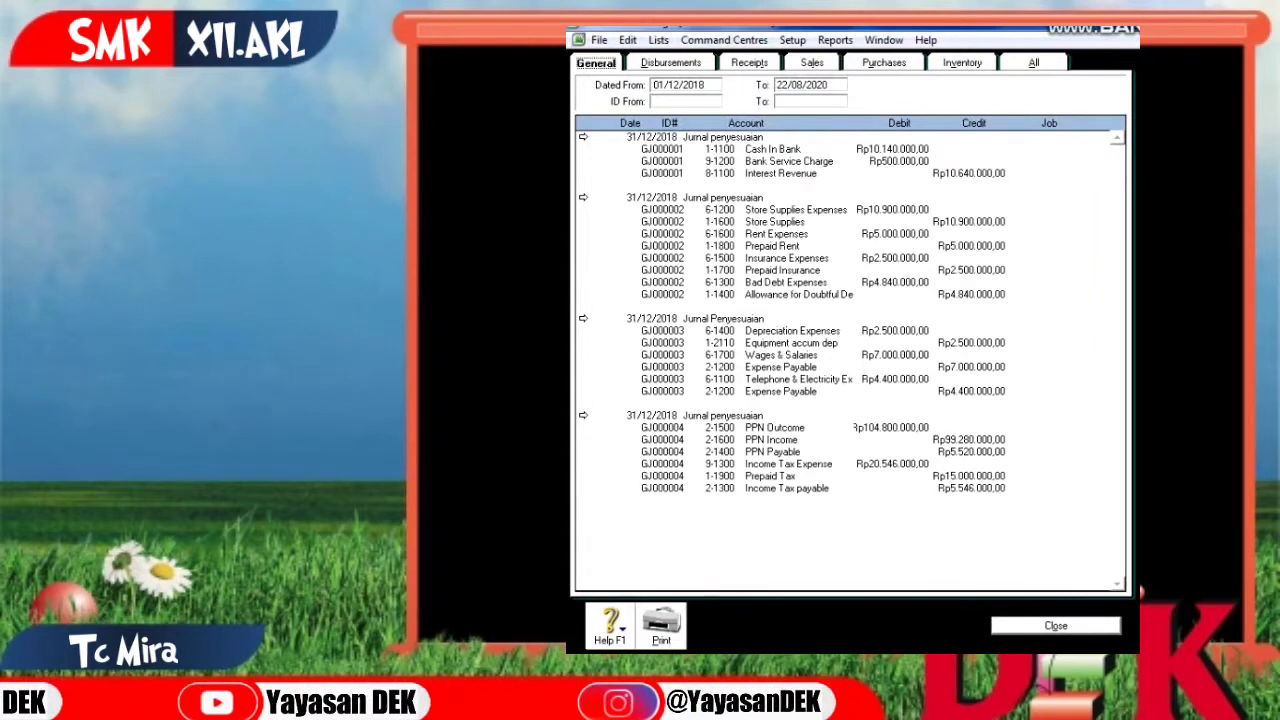
Review the disbursements, receipts, sales, purchases and inventory journals, then the combined journal of all transactions
click(671, 63)
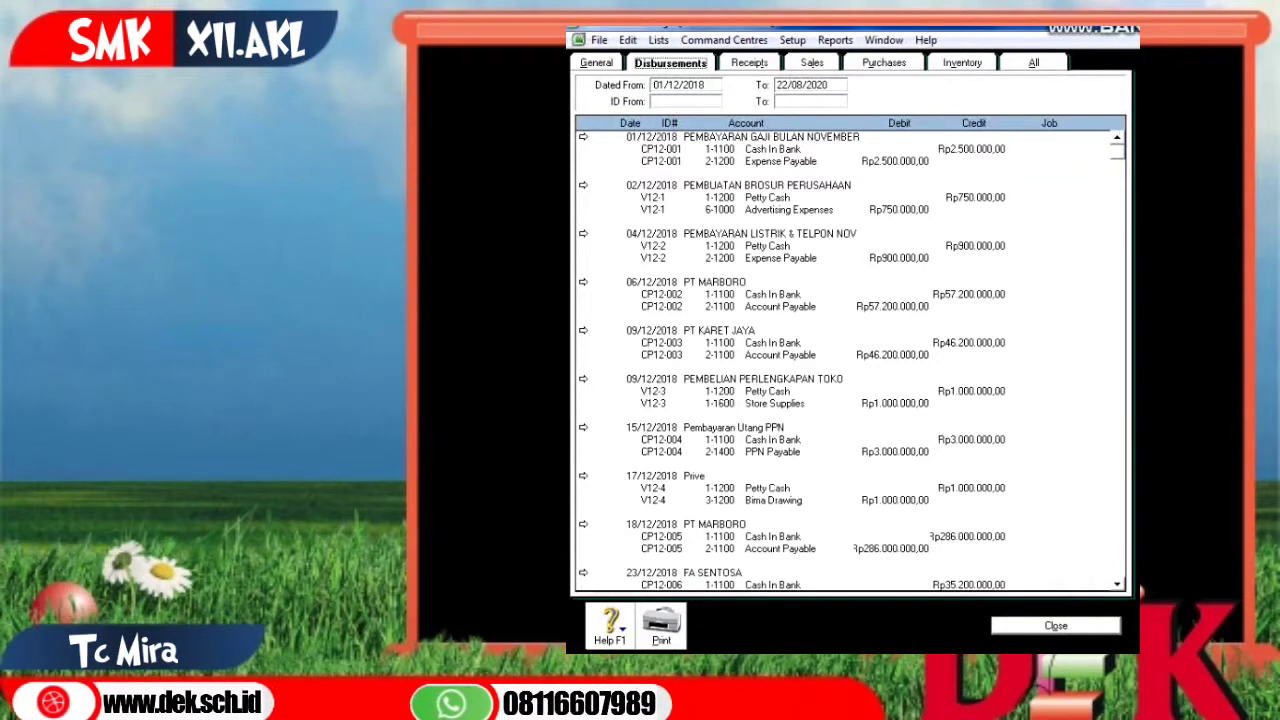
click(749, 63)
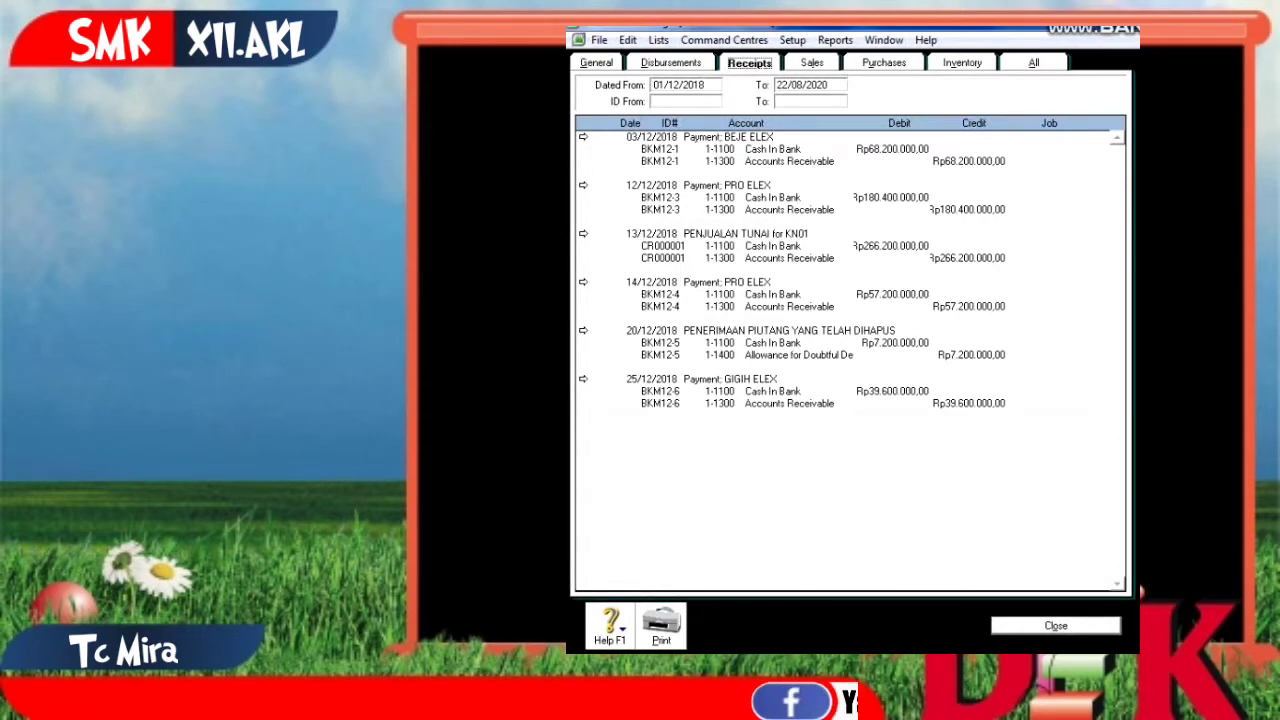
click(812, 63)
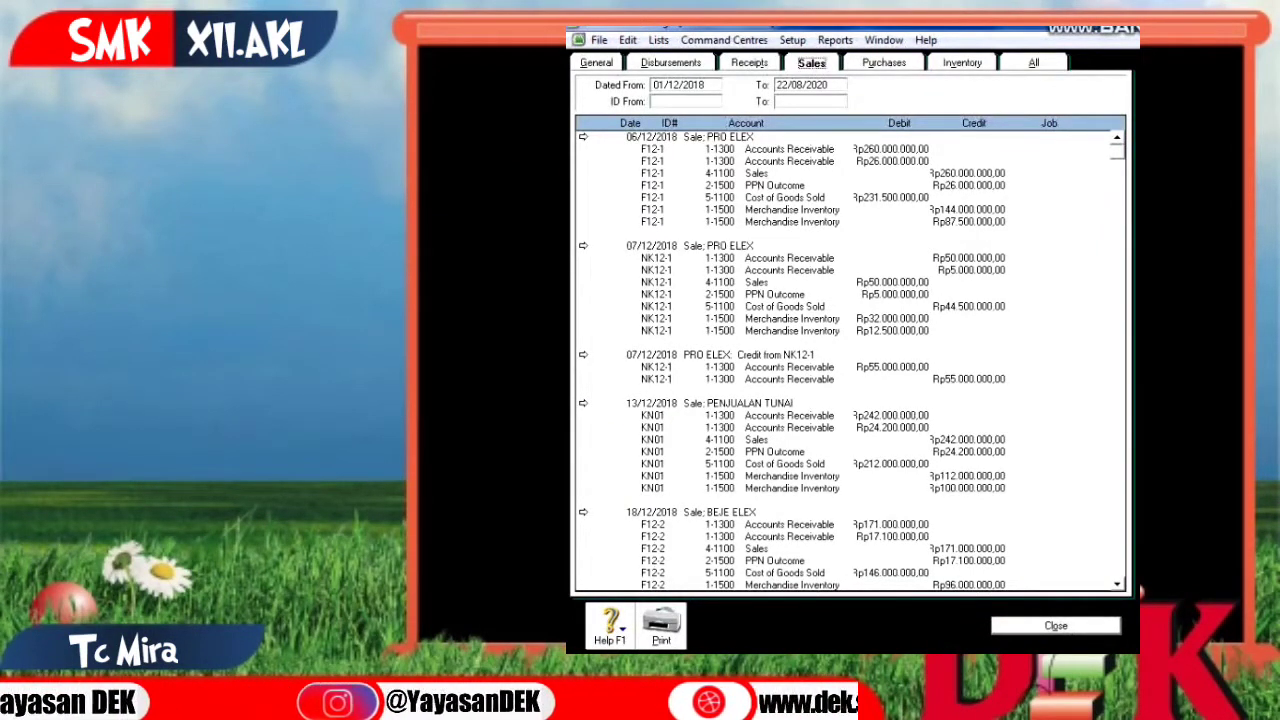
click(884, 63)
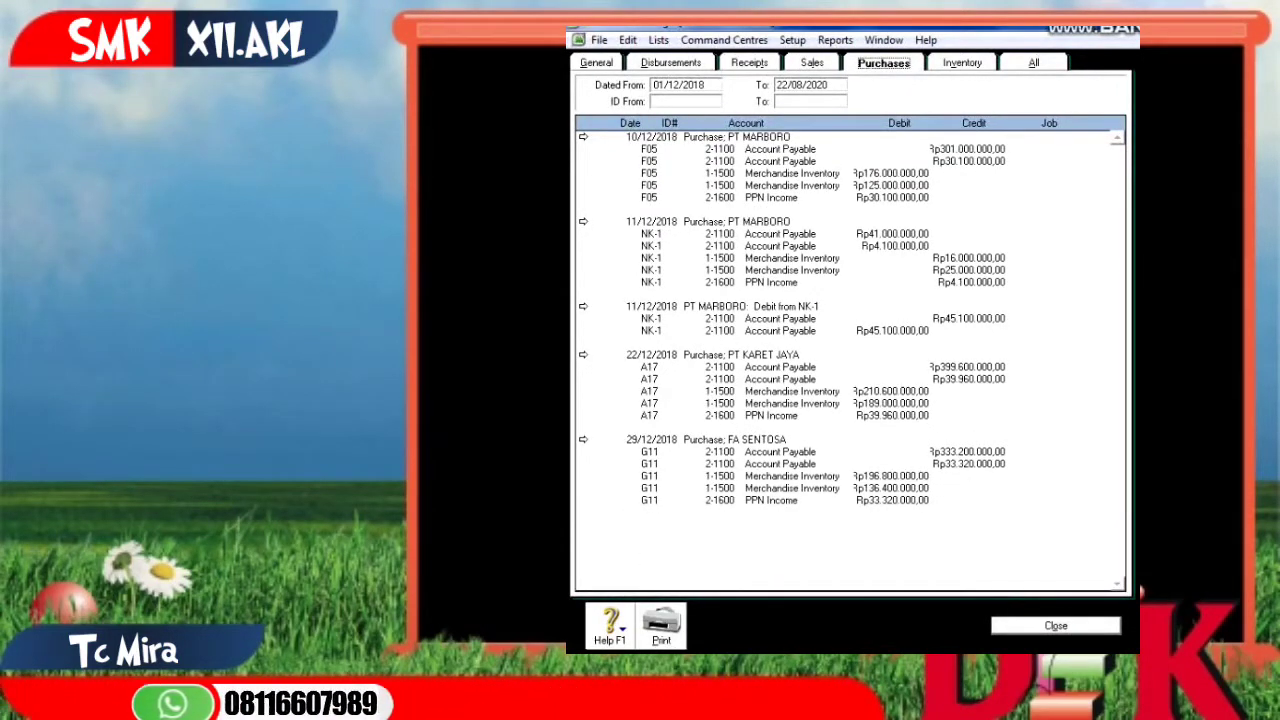
click(962, 63)
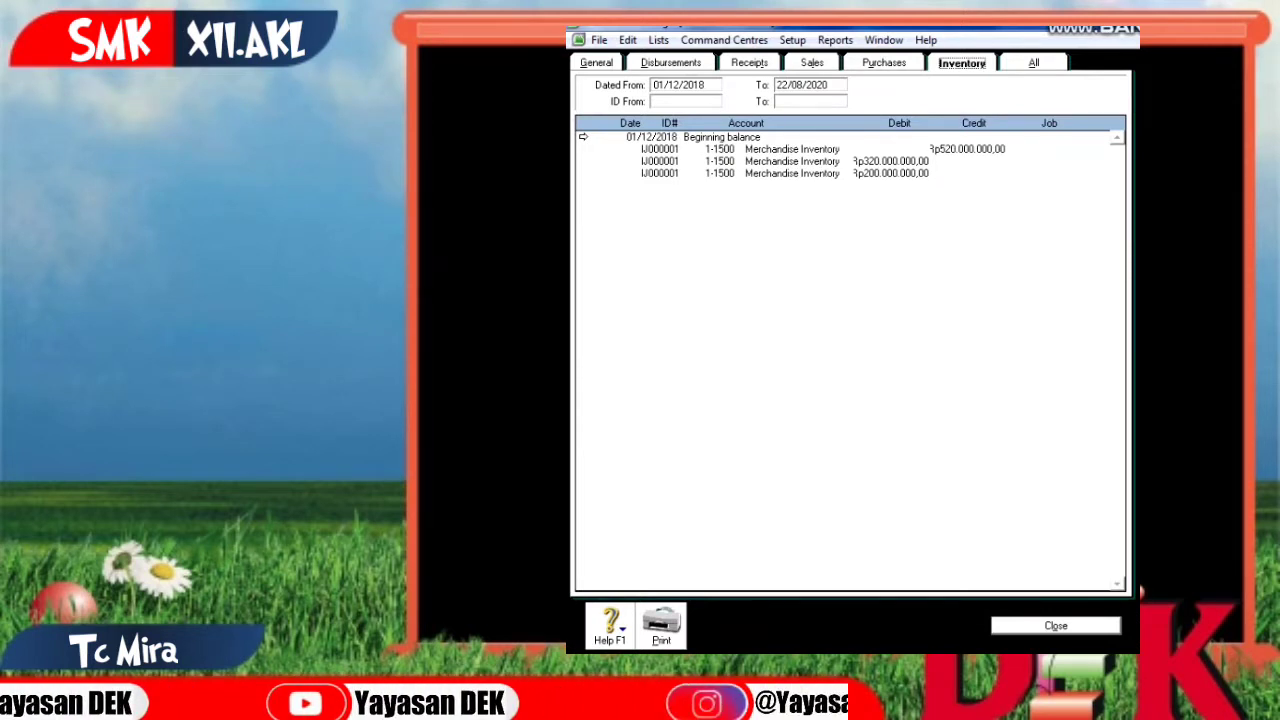
click(1034, 63)
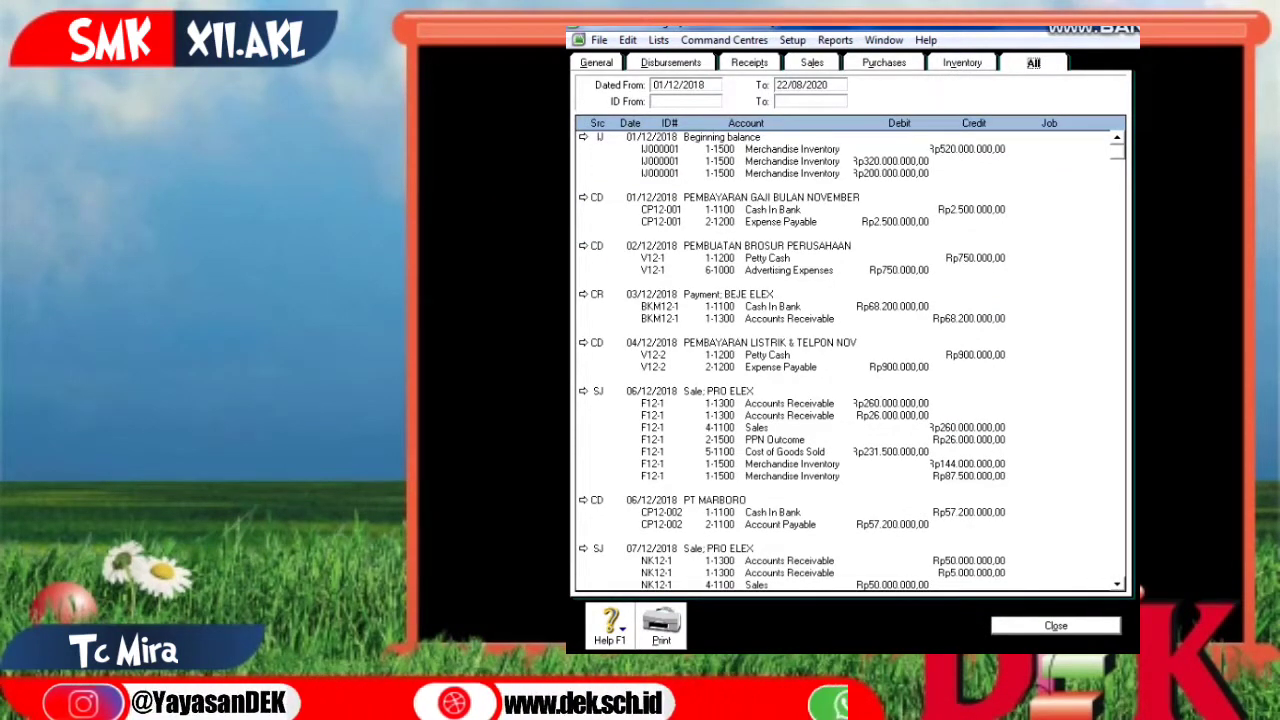
drag(1117, 152, 1117, 572)
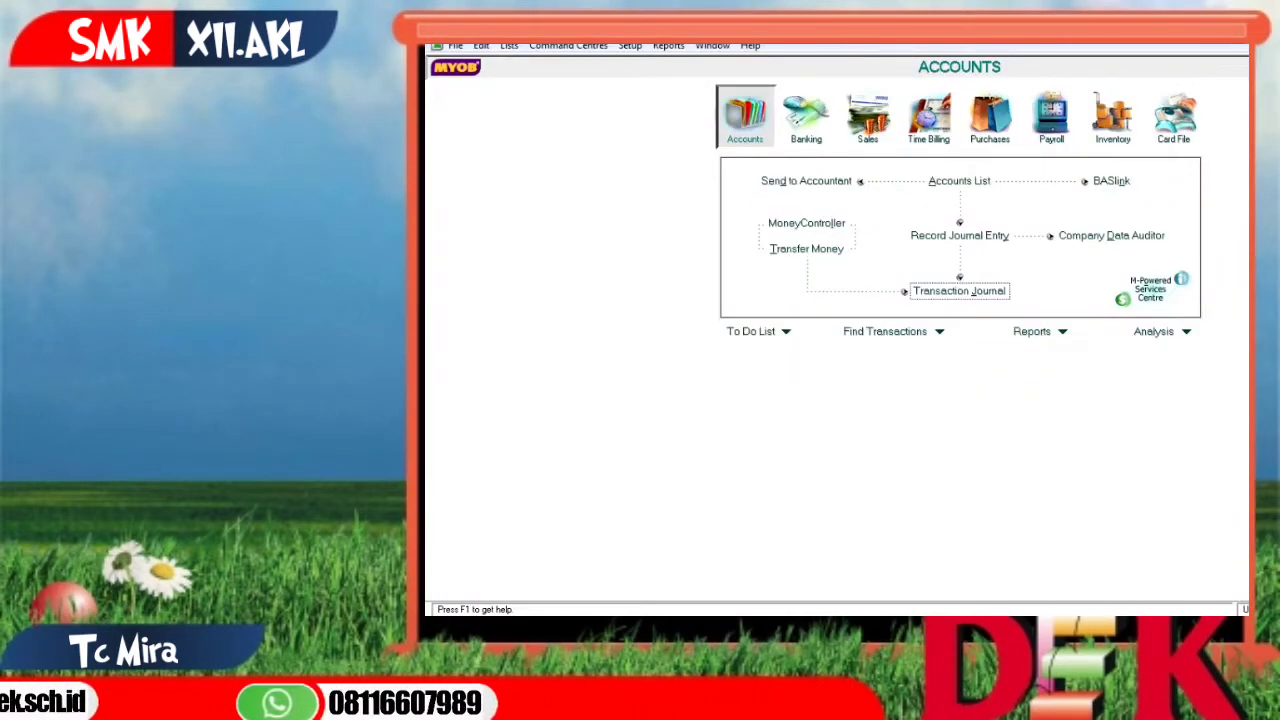
Display the General Ledger [Detail] report for all accounts with a start date of 1/12/2018, review it and close it
click(668, 46)
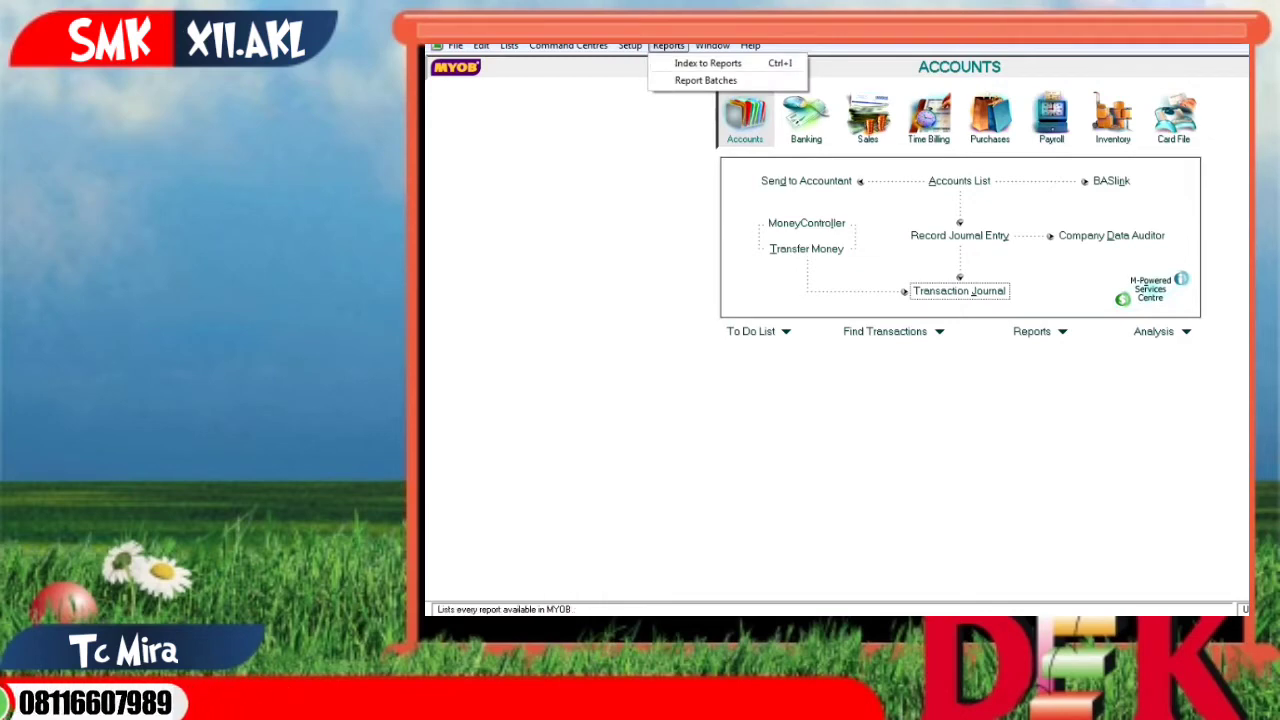
key(Return)
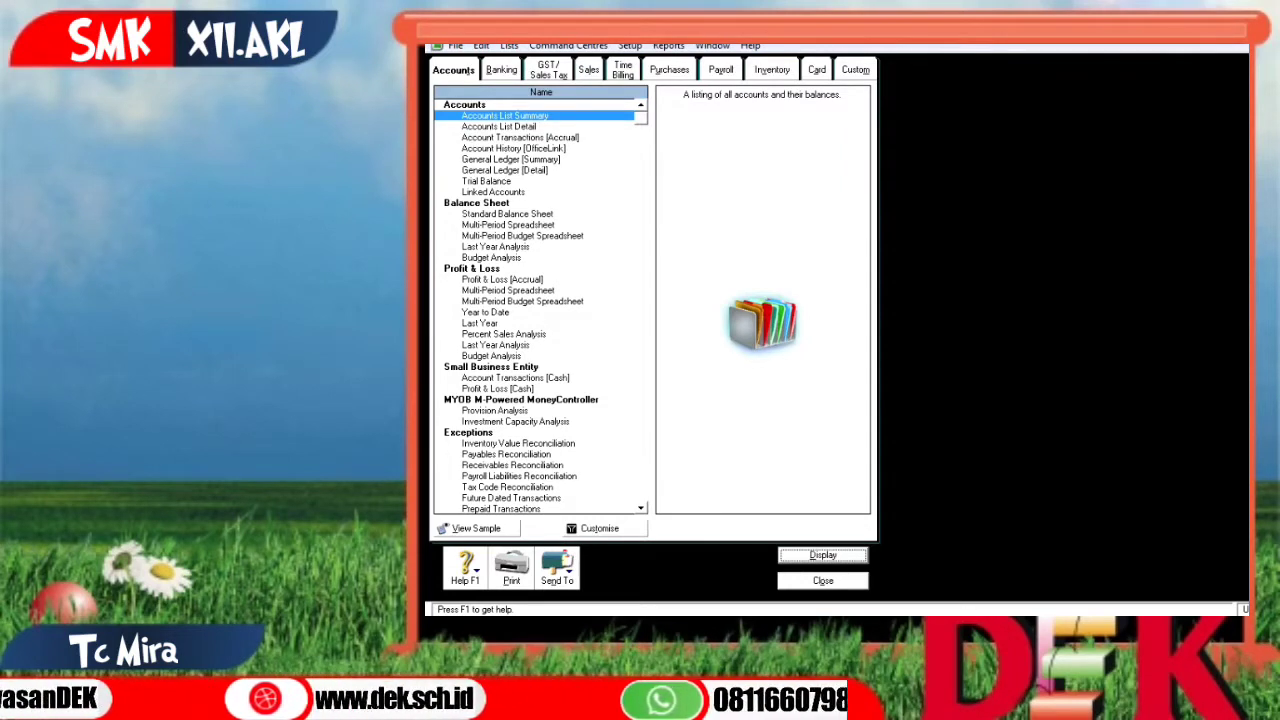
click(505, 170)
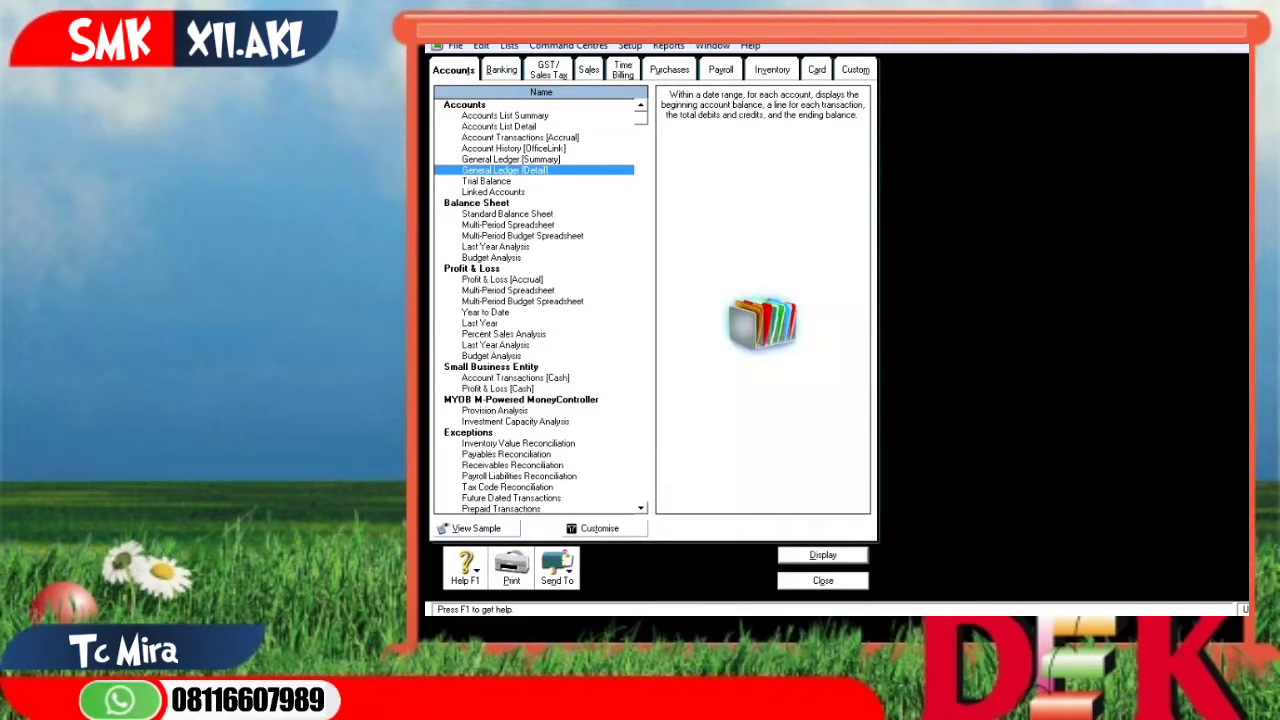
click(600, 528)
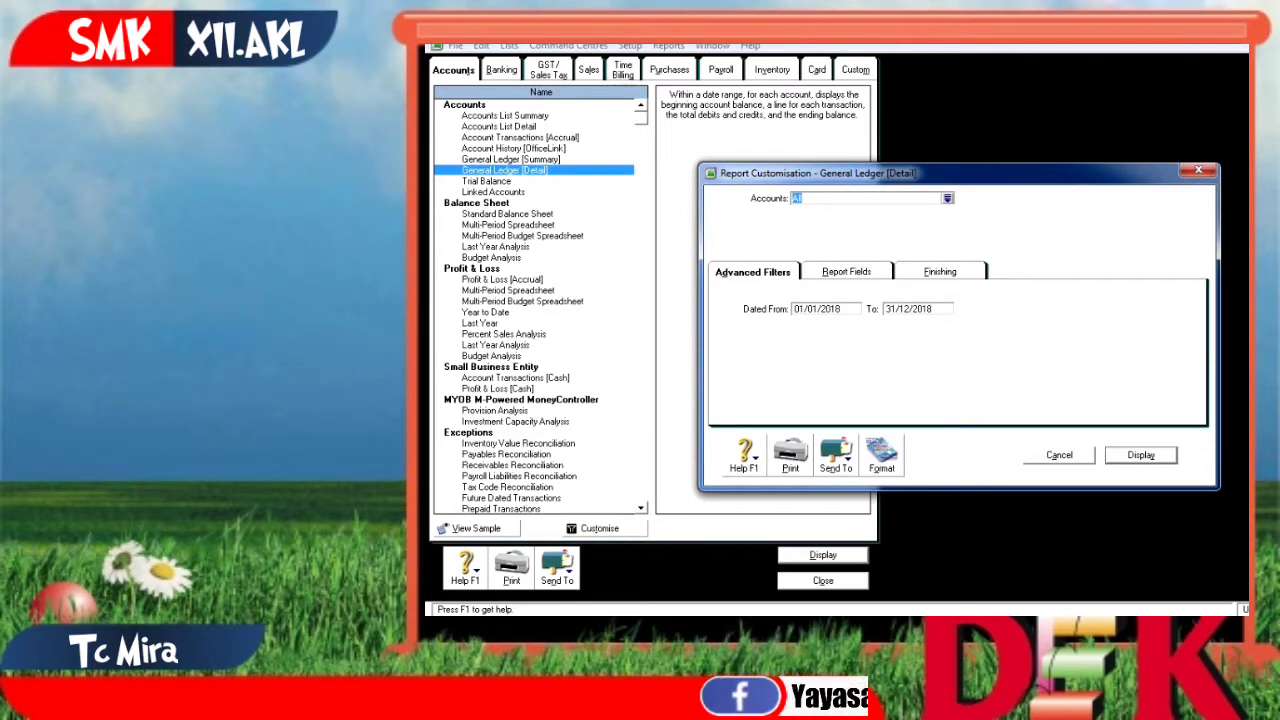
key(Tab)
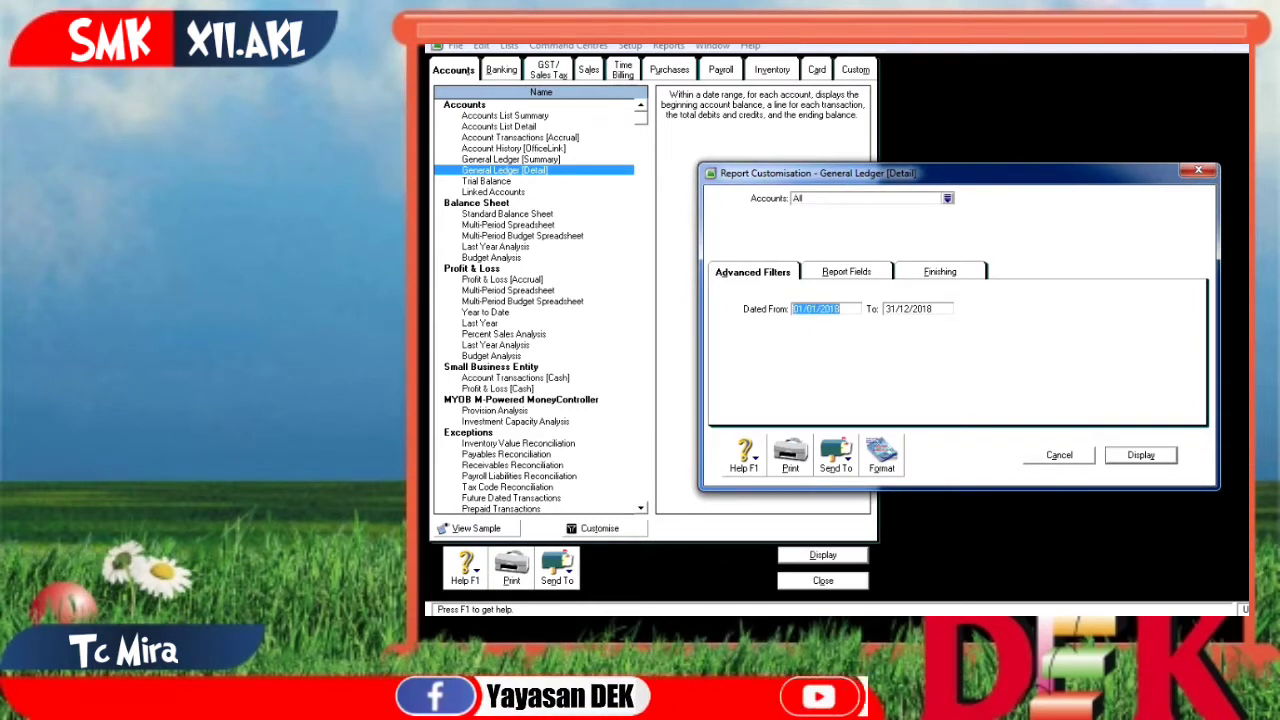
text(1/12/)
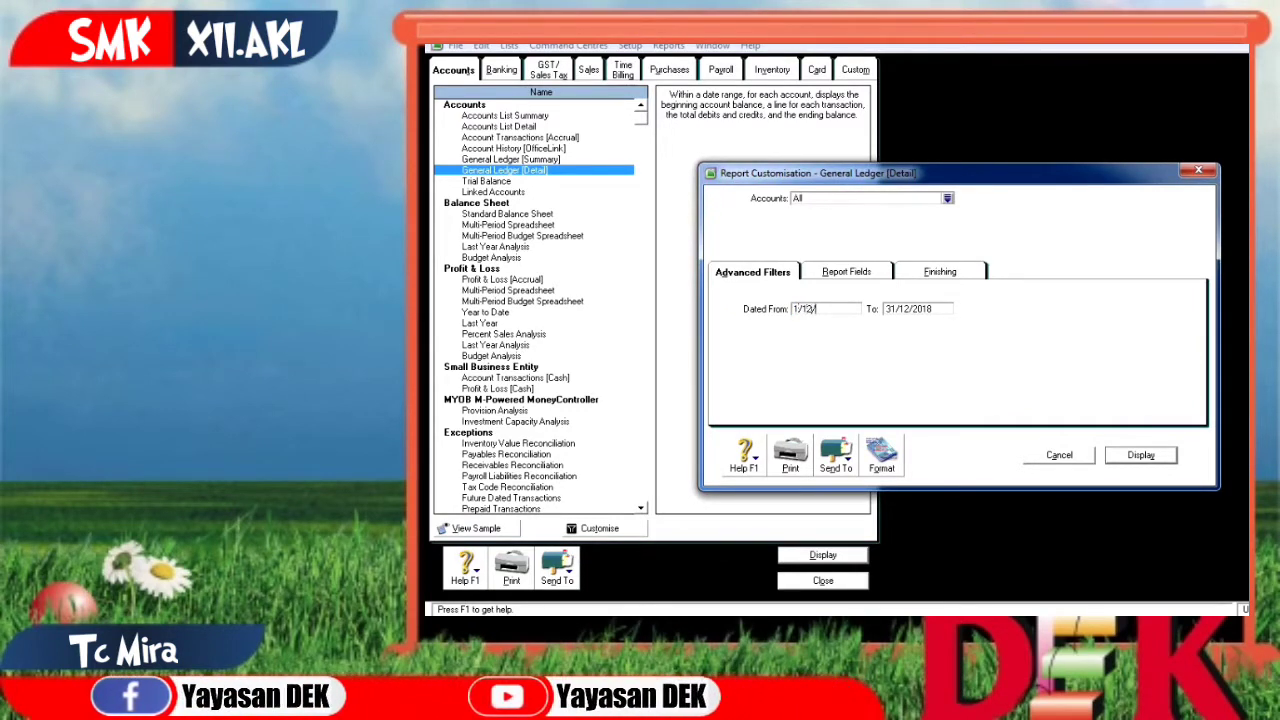
text(2018)
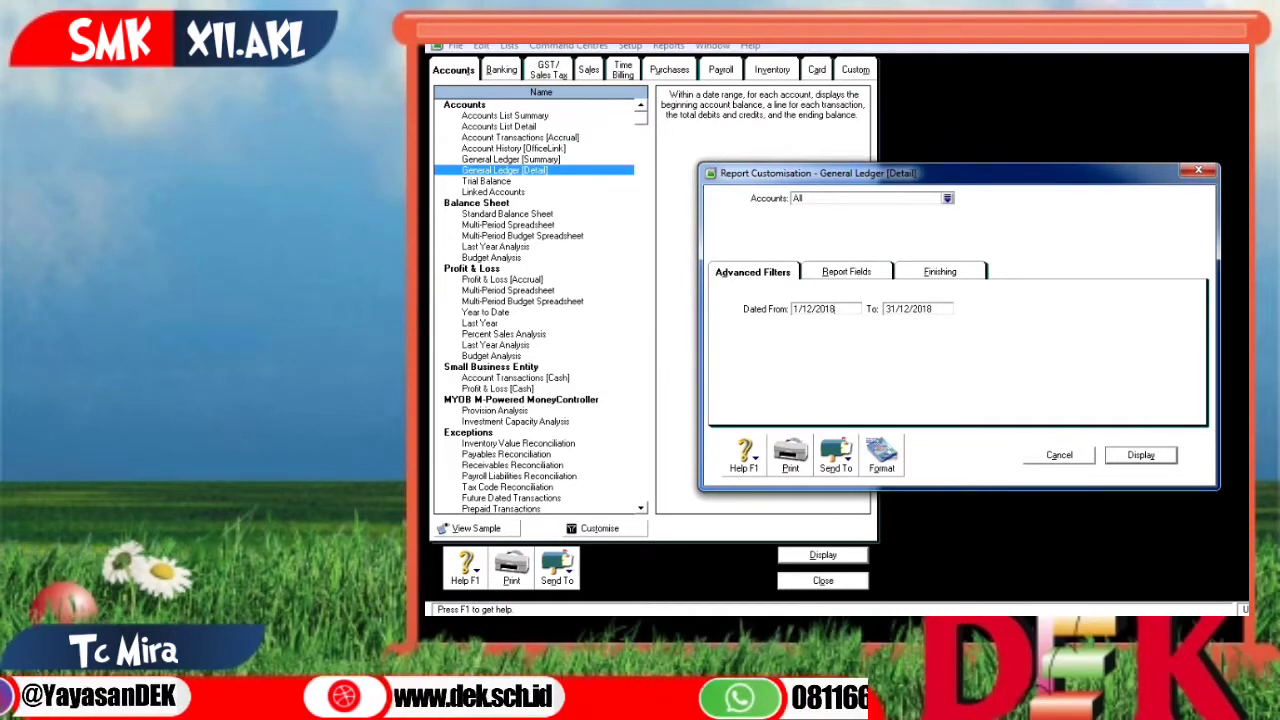
key(Return)
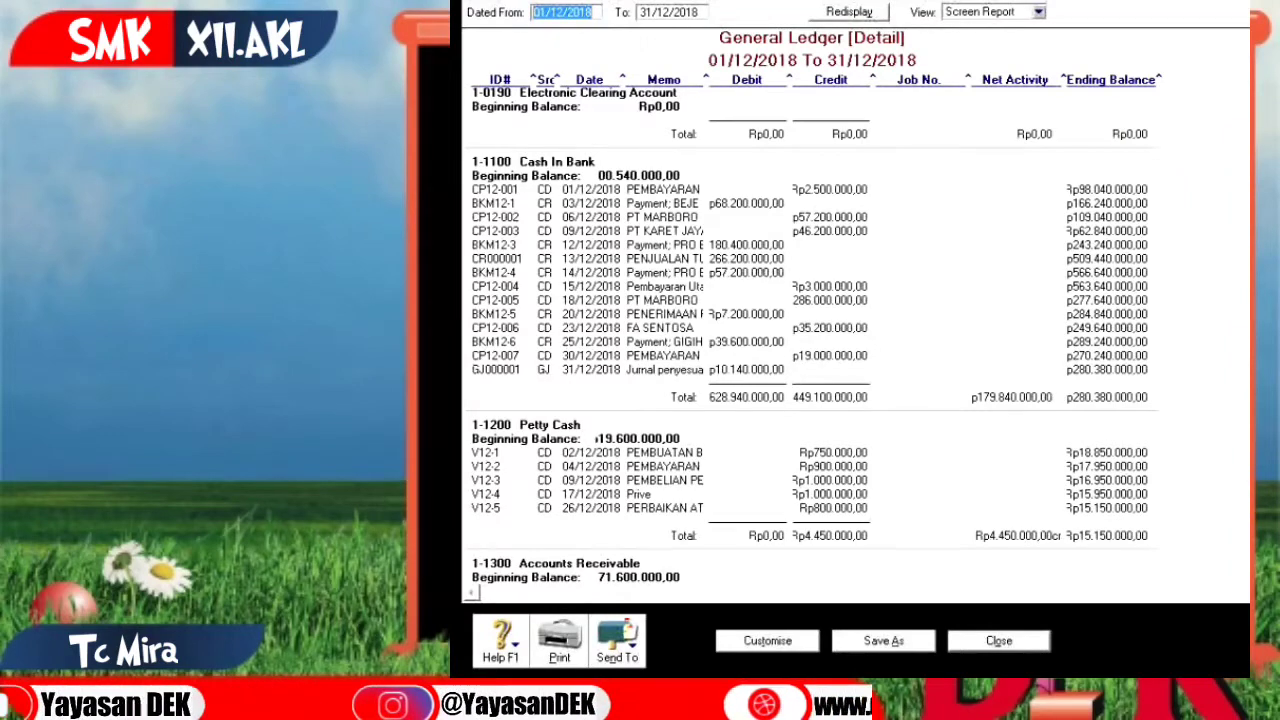
scroll(813, 332, down, 1)
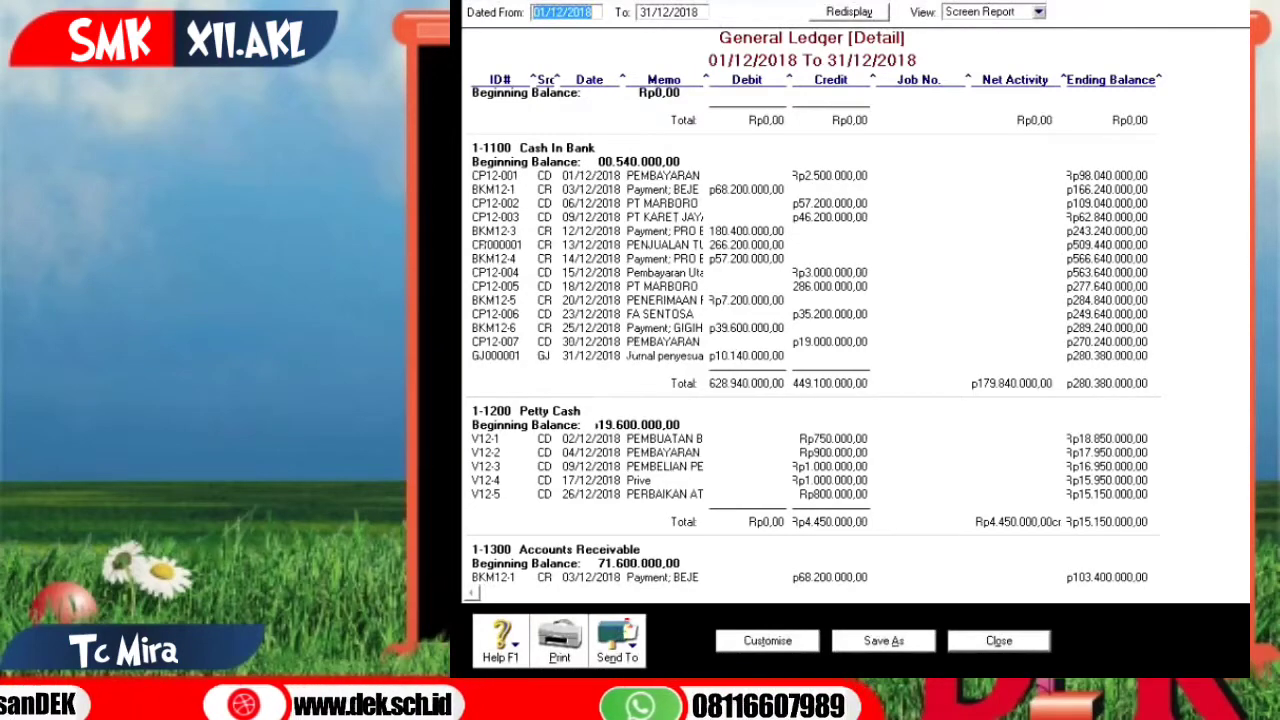
click(998, 641)
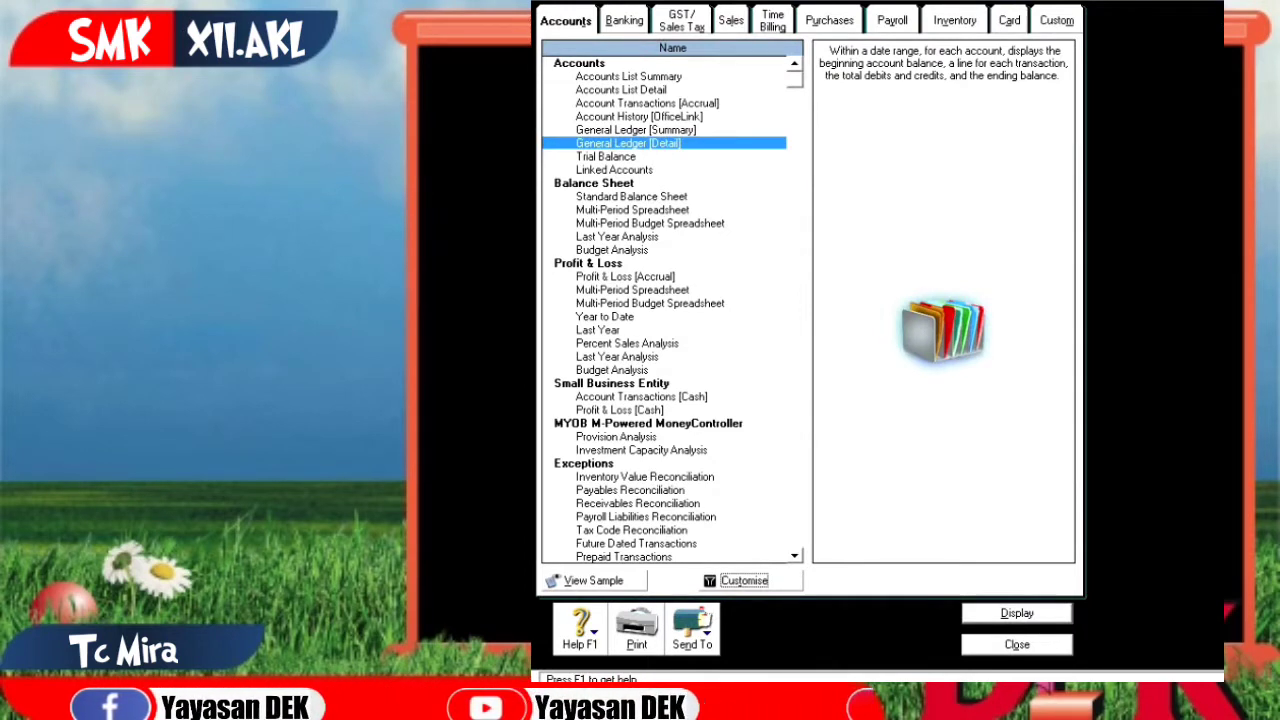
Display the Profit & Loss [Accrual] report with January as the starting month, review it down to net profit and close it
click(566, 21)
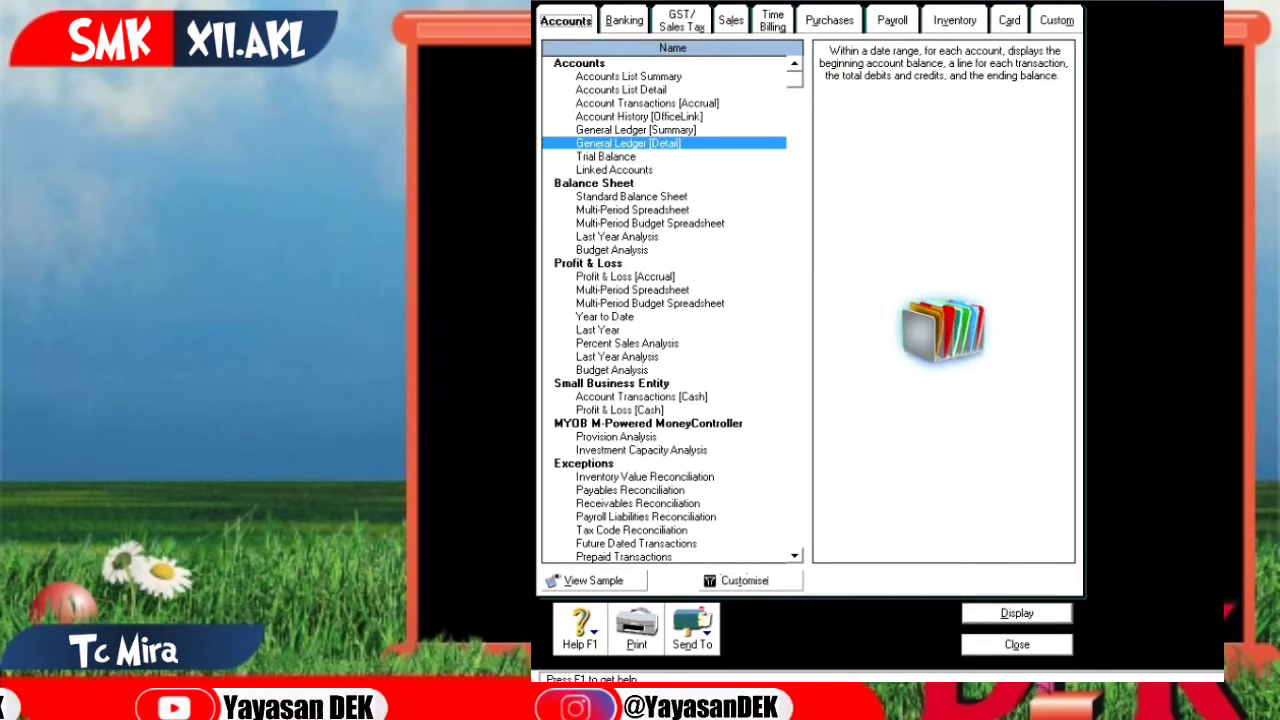
click(626, 277)
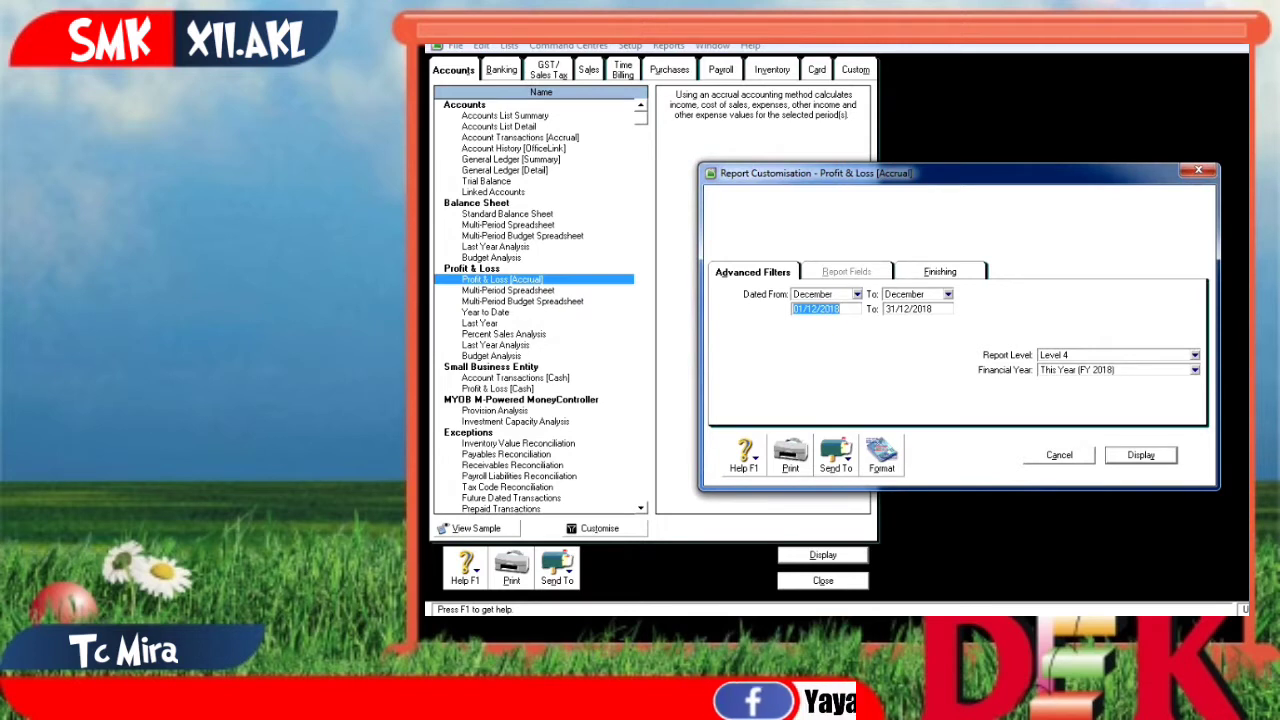
click(857, 294)
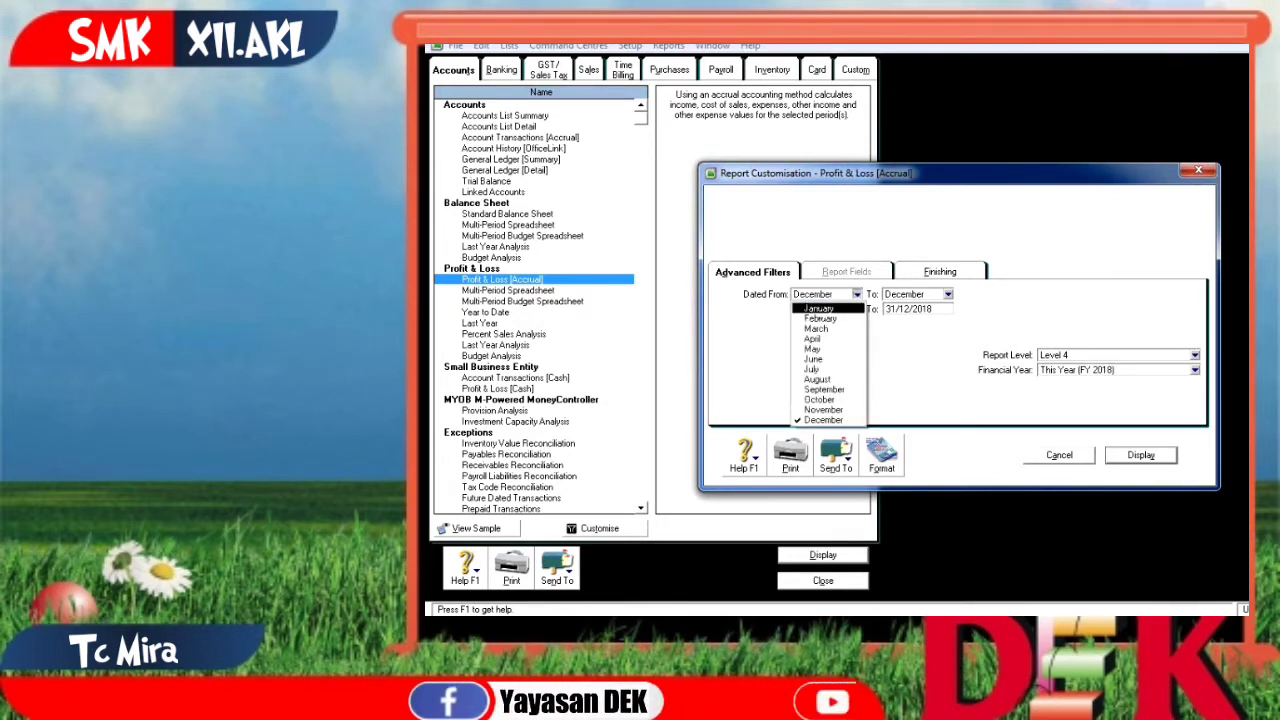
click(818, 308)
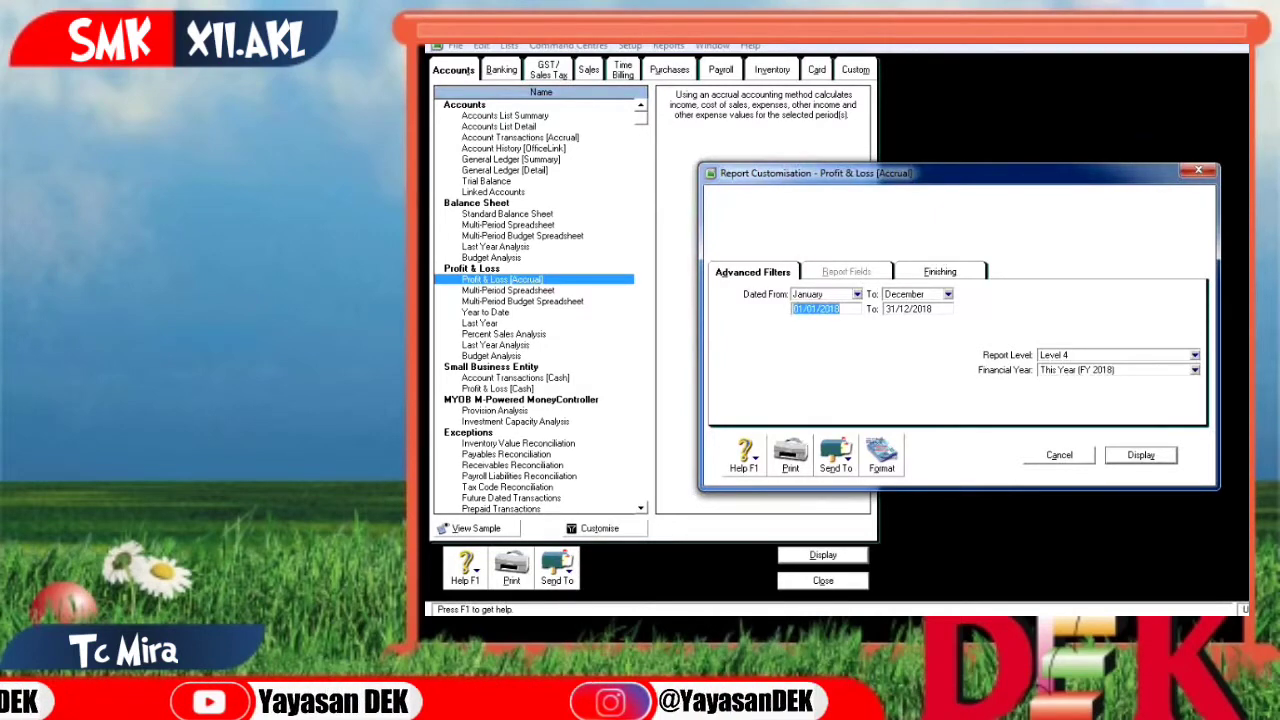
click(1140, 455)
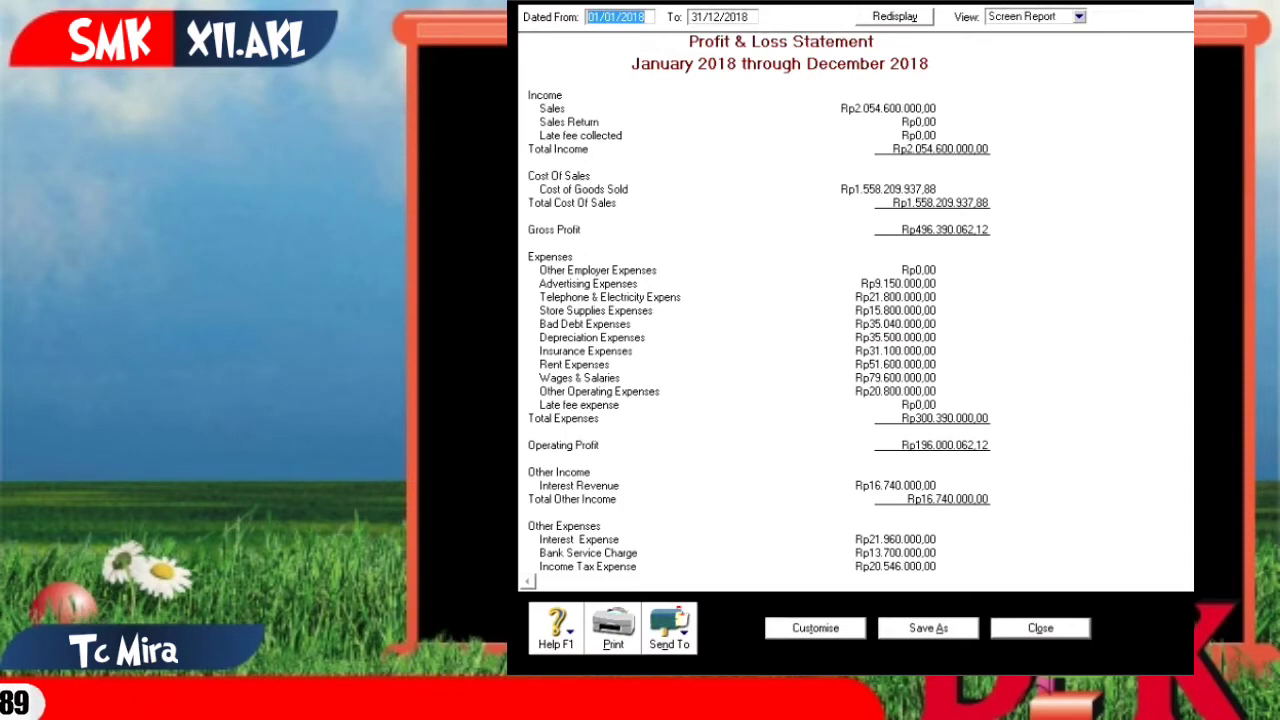
scroll(760, 330, down, 1)
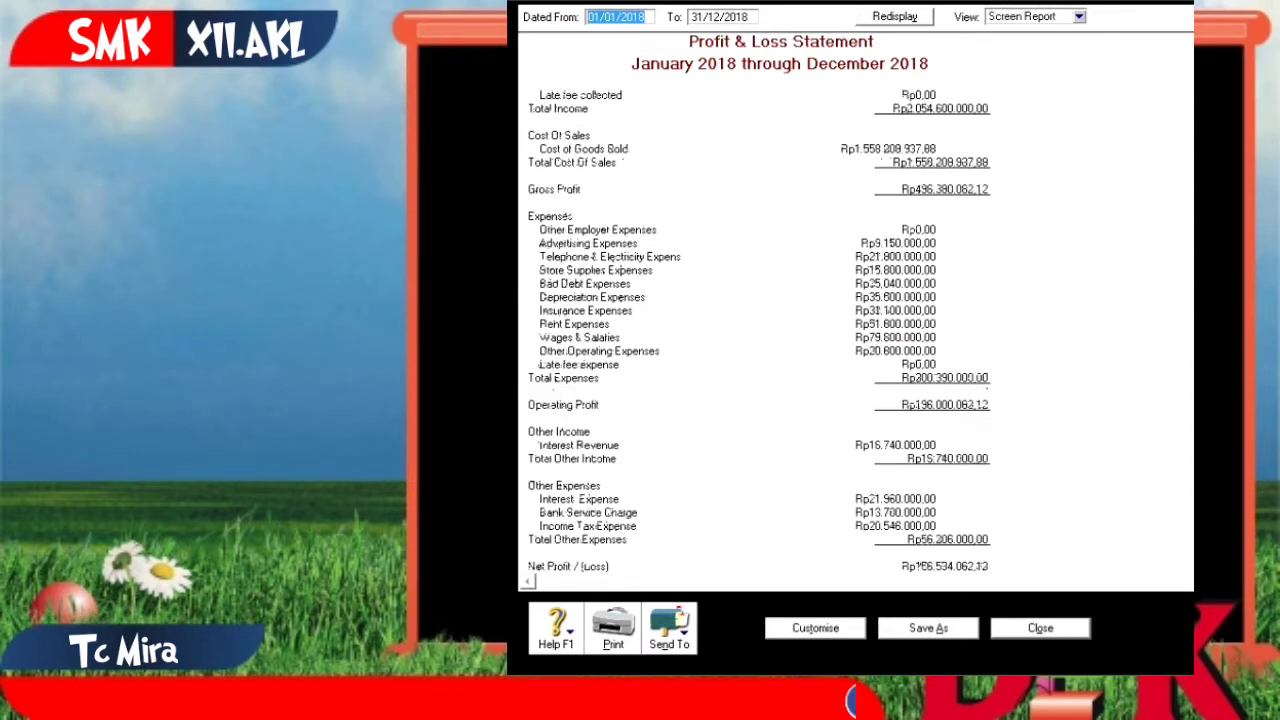
scroll(760, 330, down, 1)
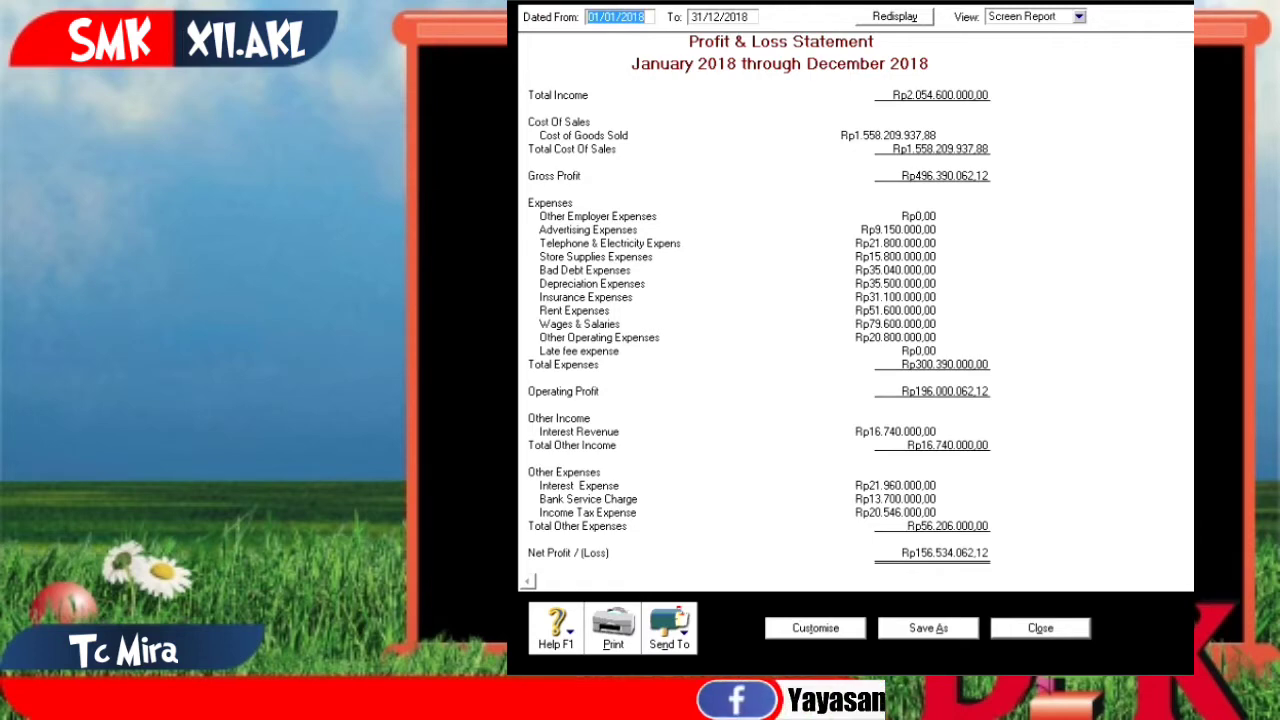
click(1040, 628)
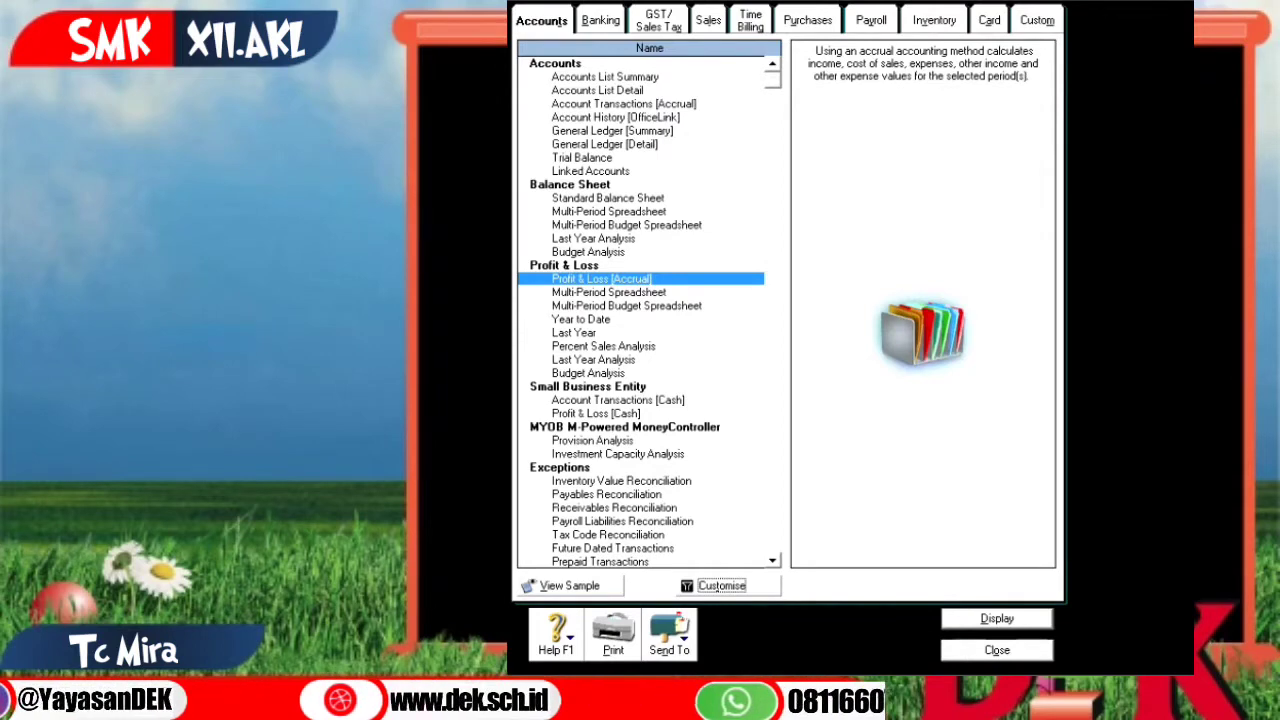
Display the Standard Balance Sheet report for December 2018, review it and close it
click(607, 198)
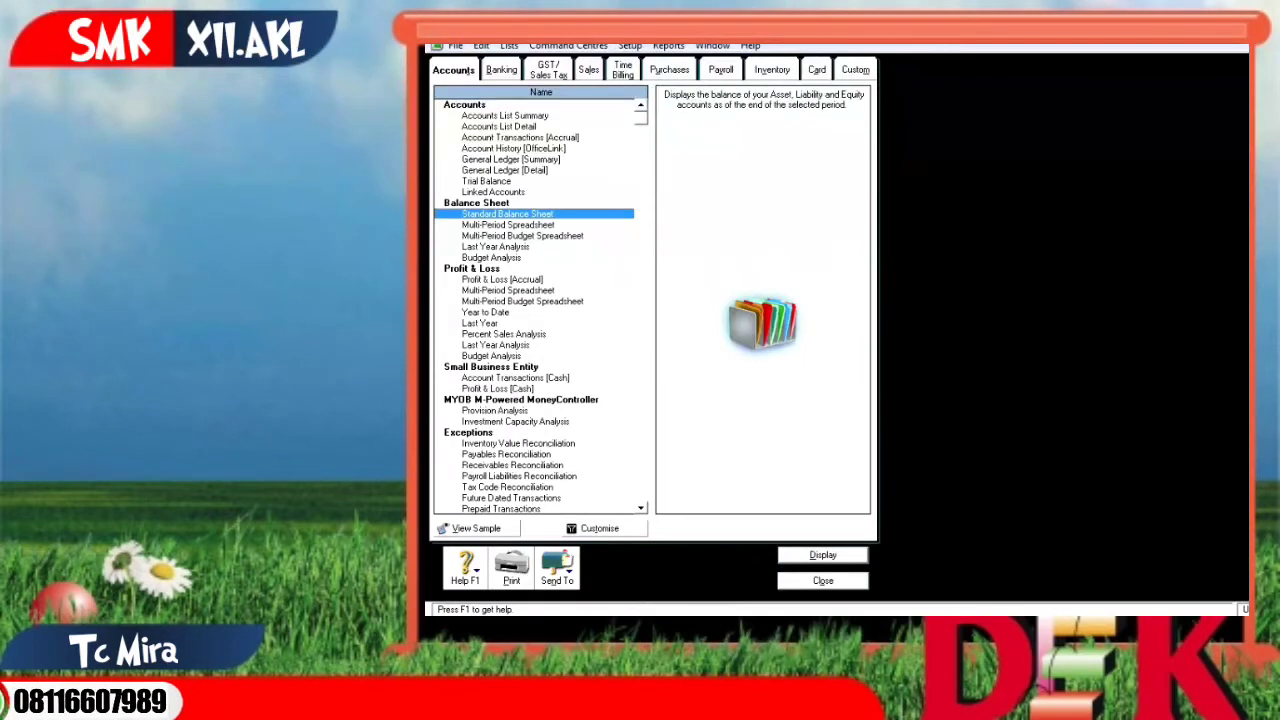
click(600, 528)
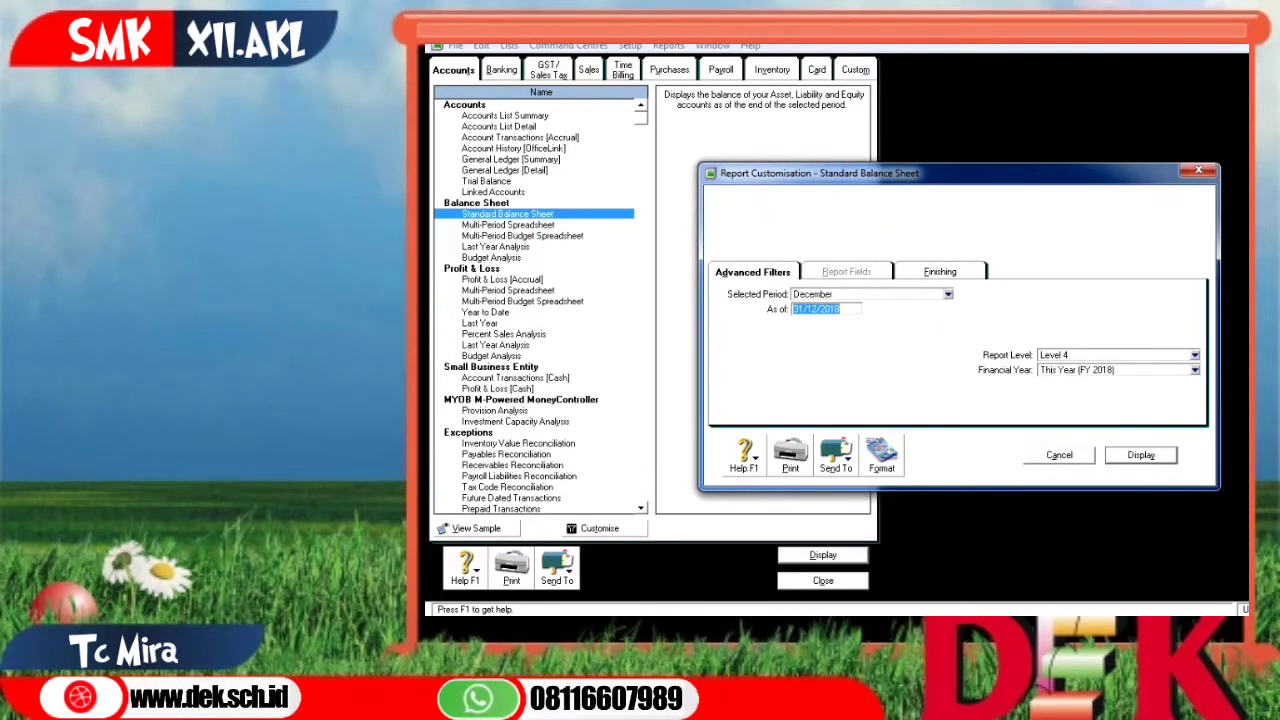
key(Return)
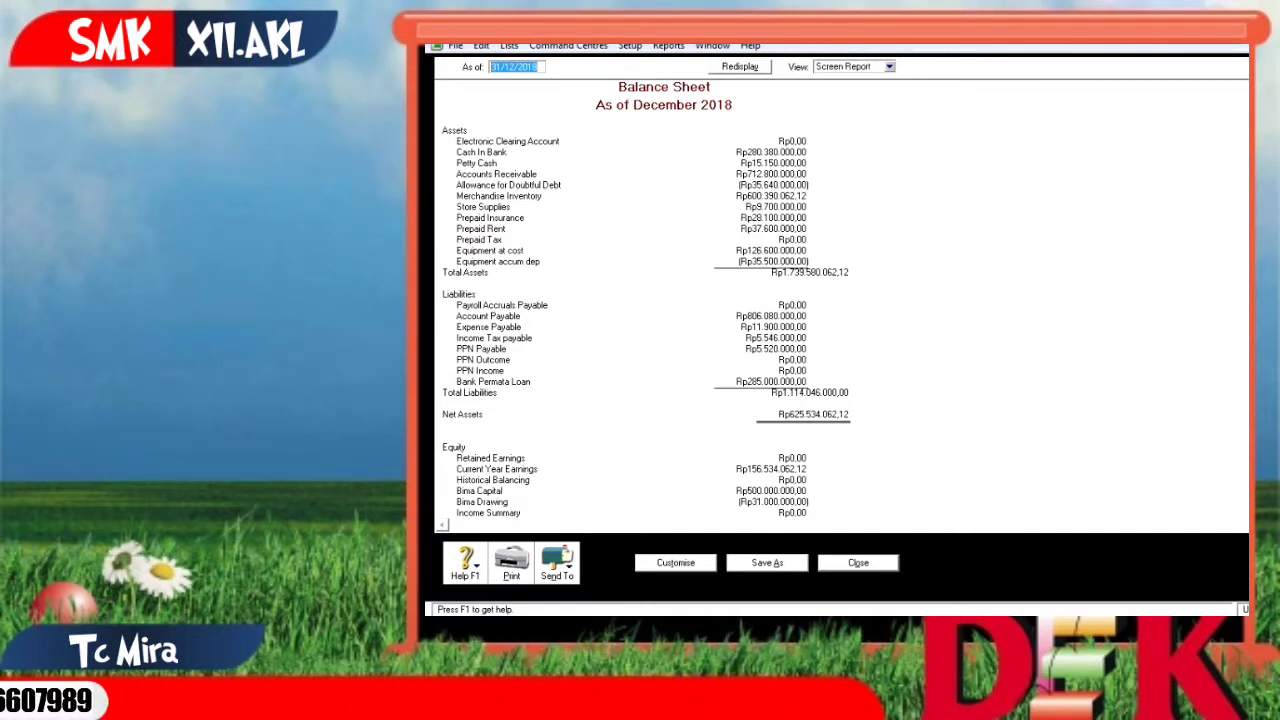
click(858, 562)
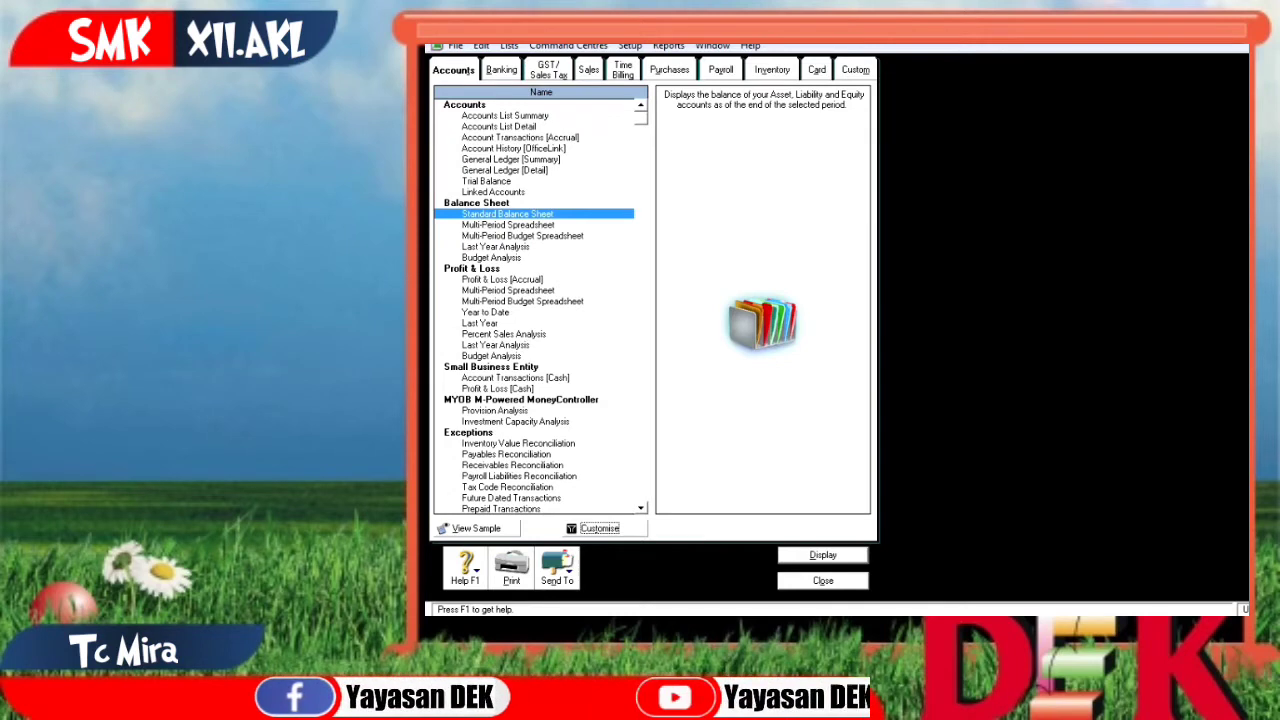
Display the Statement of Cash Flow report for January to December of financial year 2018, review it and close it
click(501, 70)
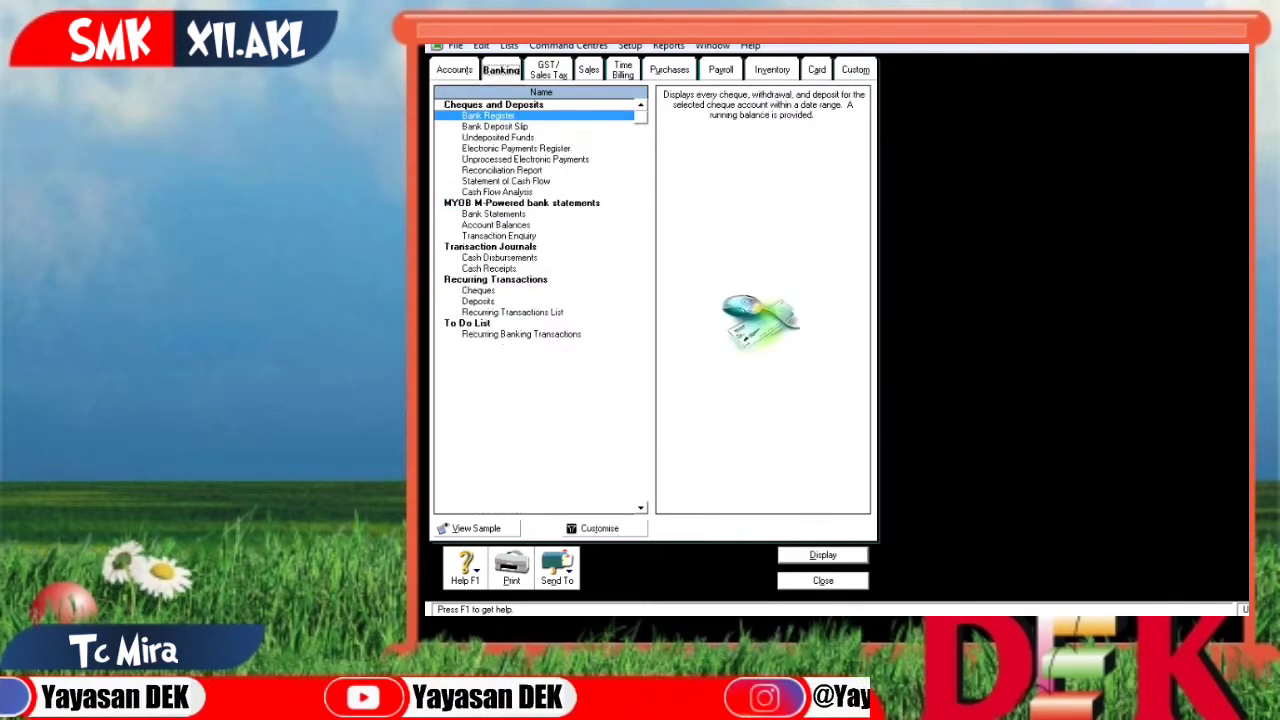
click(506, 181)
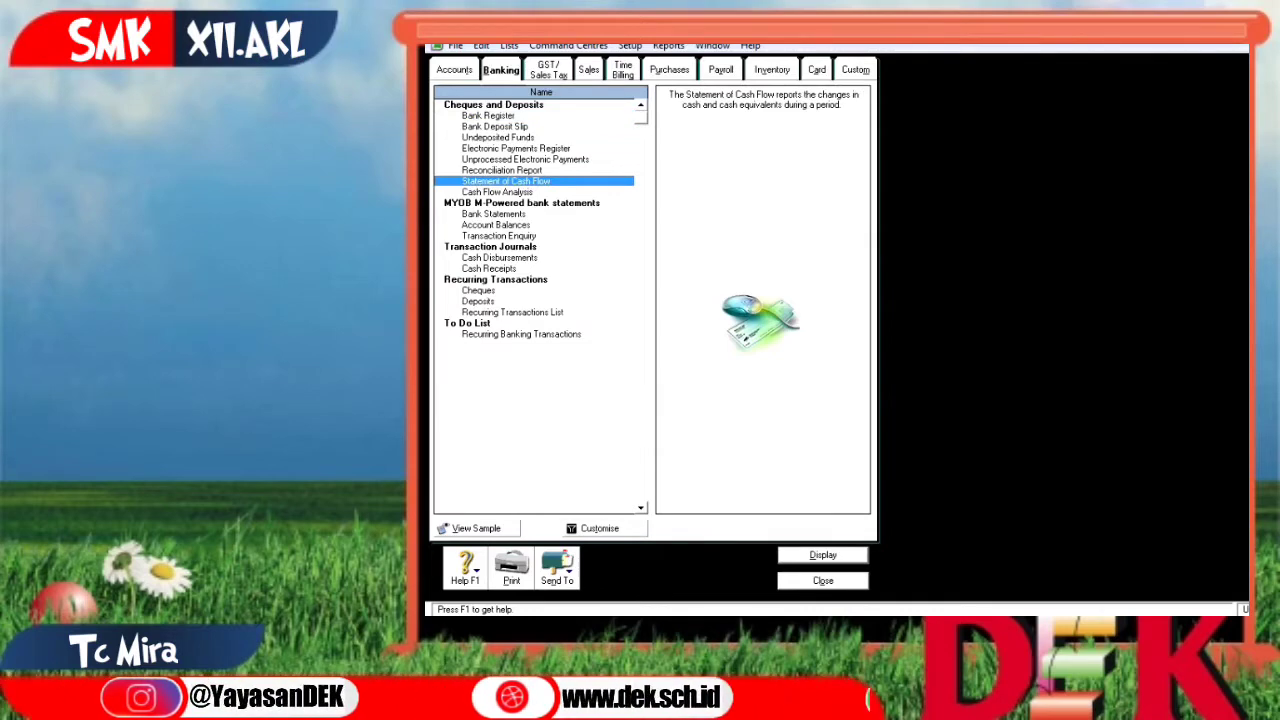
click(594, 528)
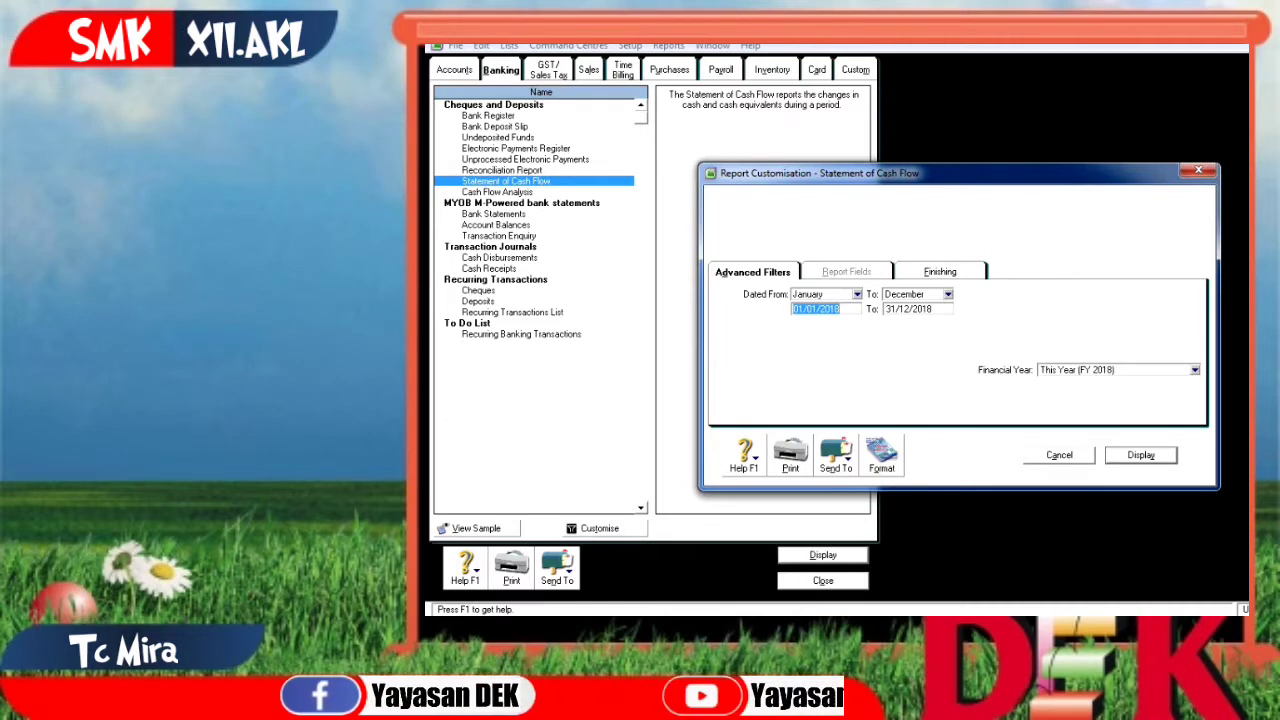
key(Return)
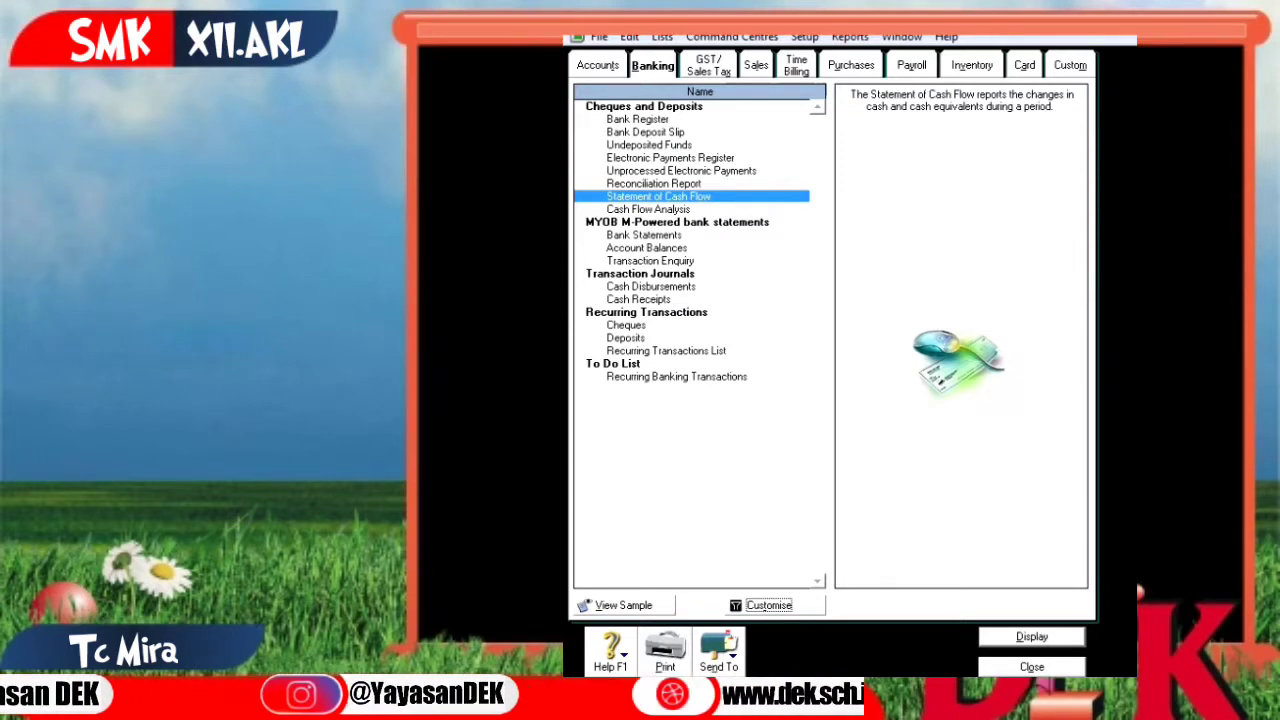
Display the Customer Ledger report from the sales reports and review the customers' transactions
click(756, 66)
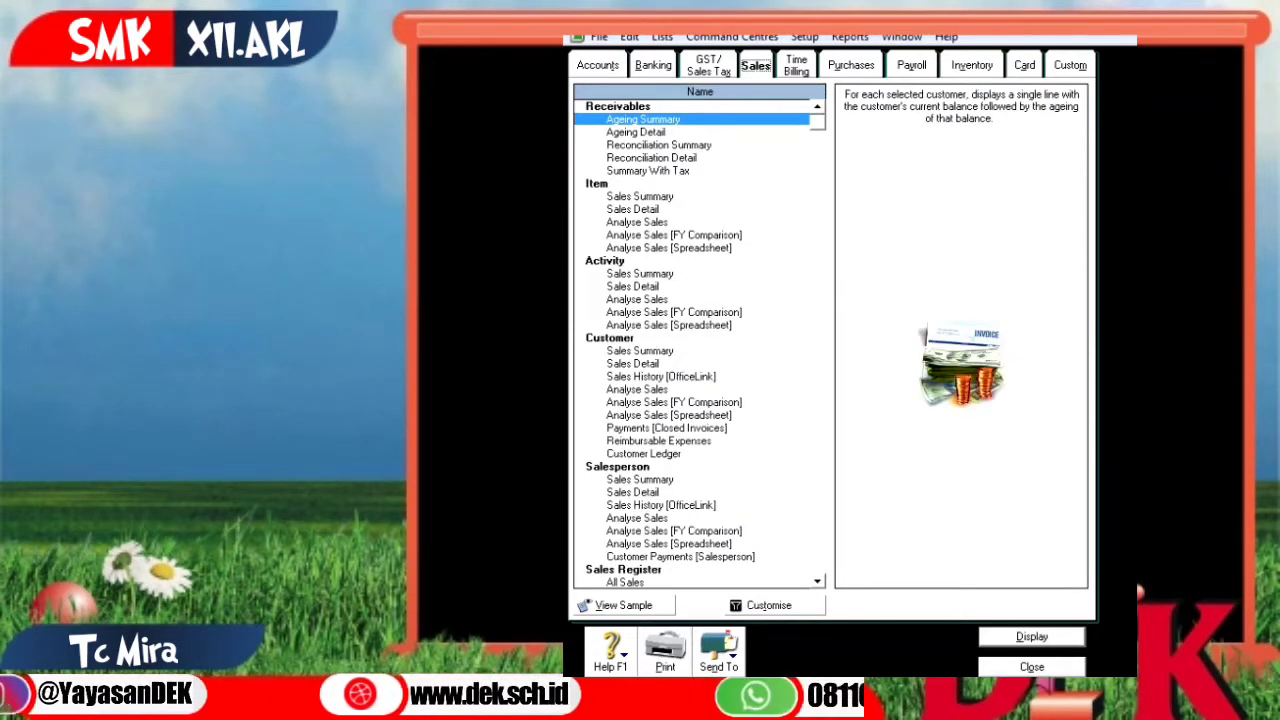
click(644, 454)
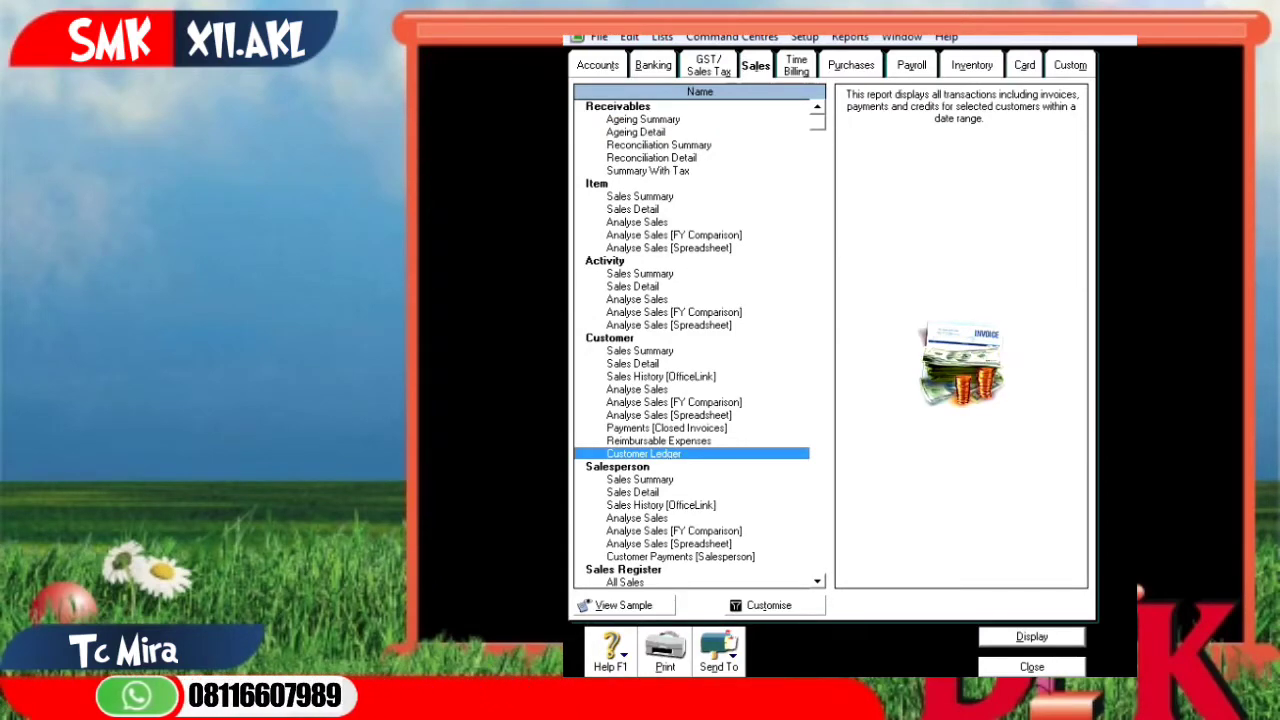
click(1032, 637)
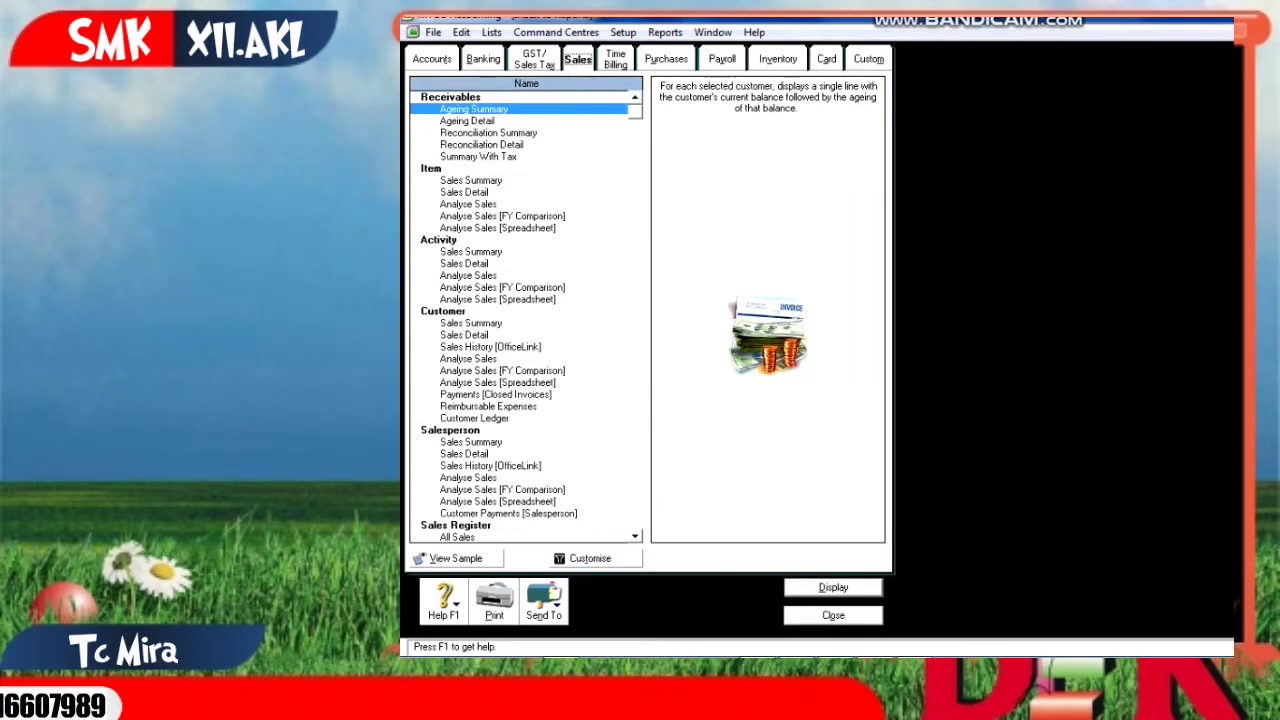
Display the Supplier Ledger report from the purchases reports, review the suppliers' transactions and balances, and close it
click(666, 59)
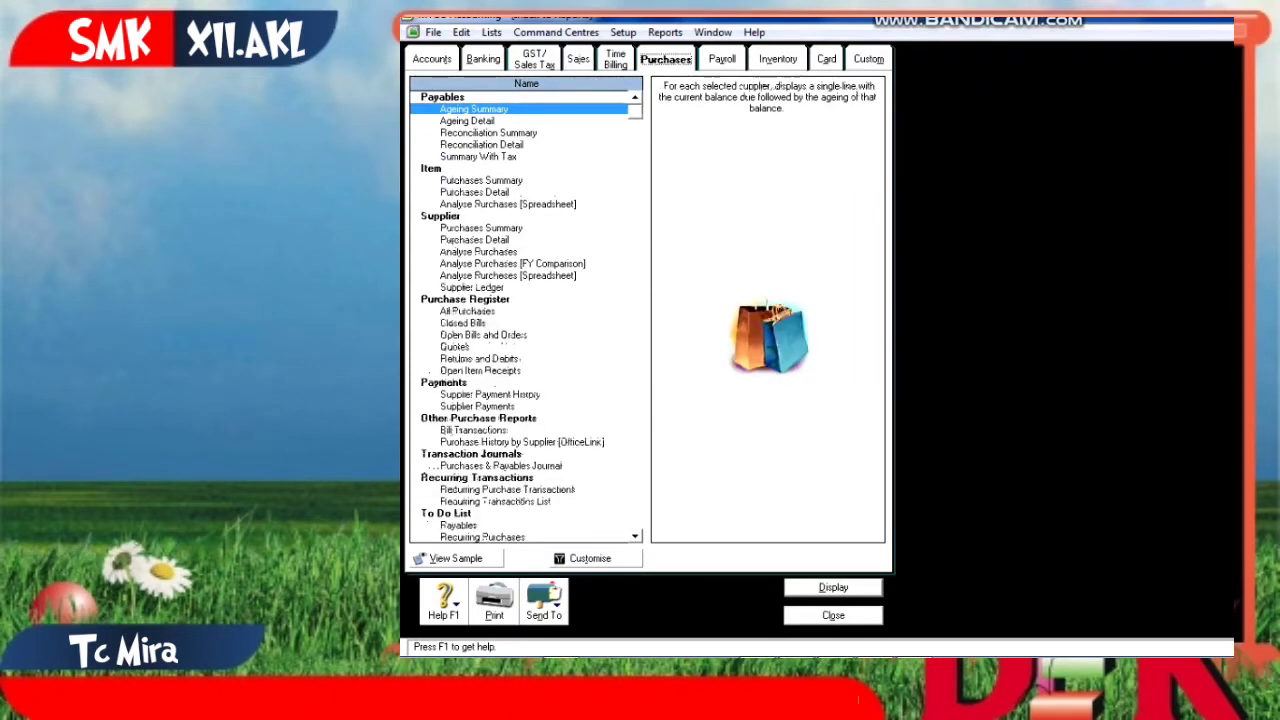
click(472, 288)
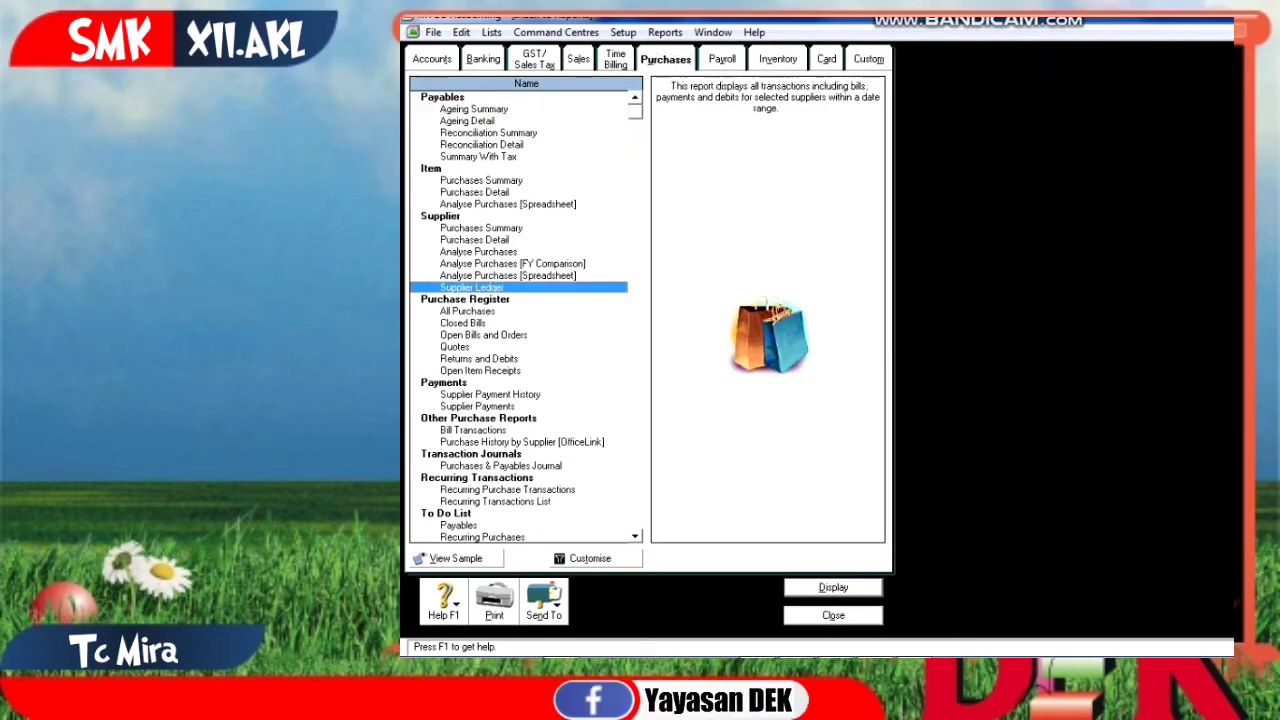
click(833, 587)
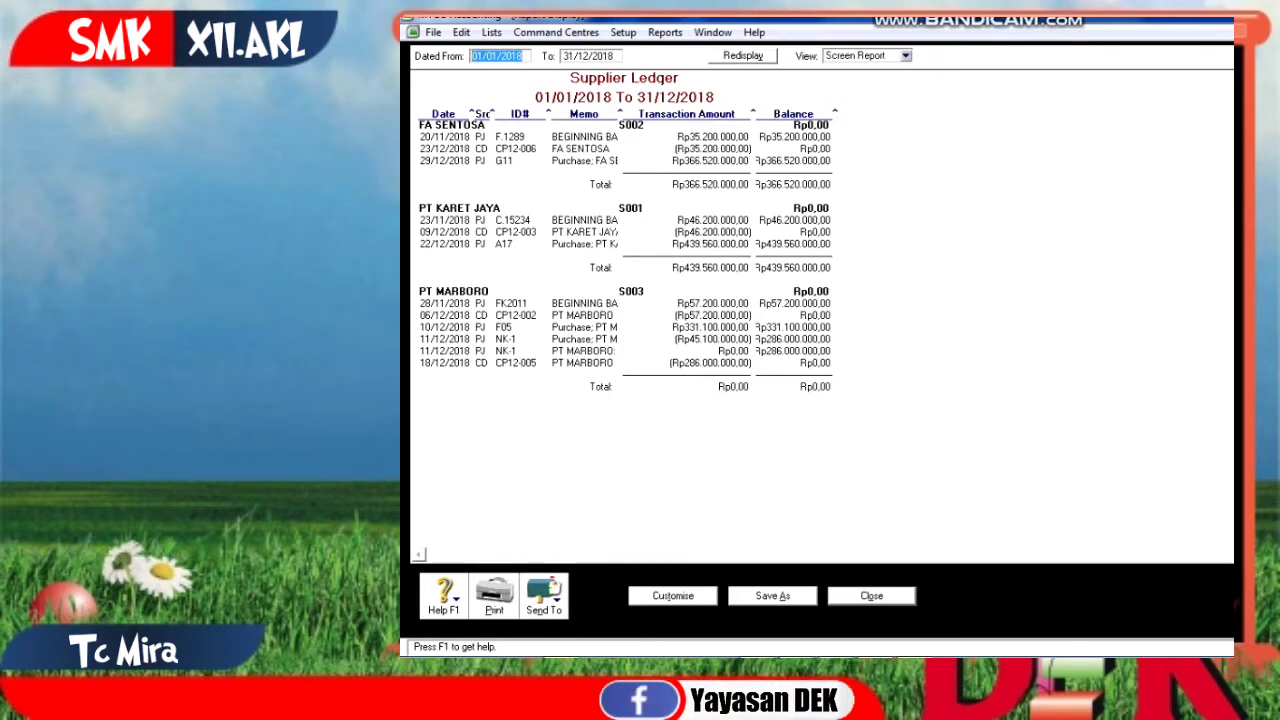
key(Escape)
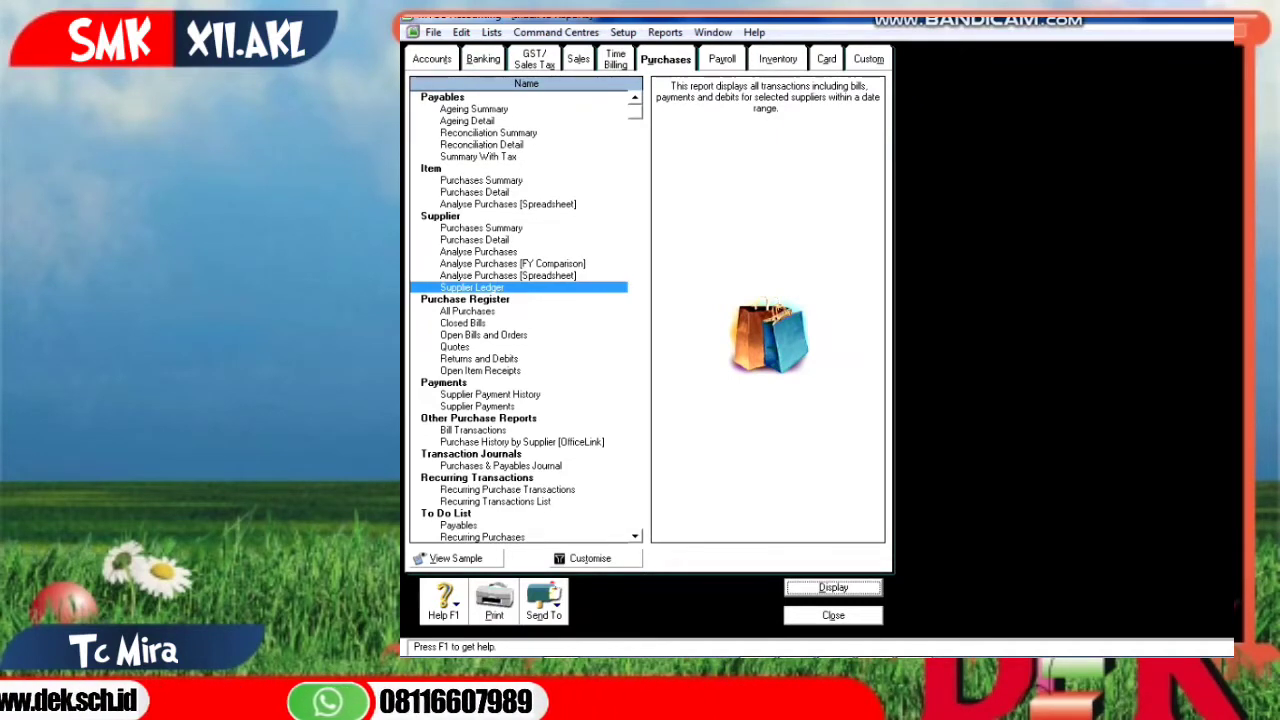
Display the Items List Summary report from the inventory reports to review units on hand and item values
click(777, 59)
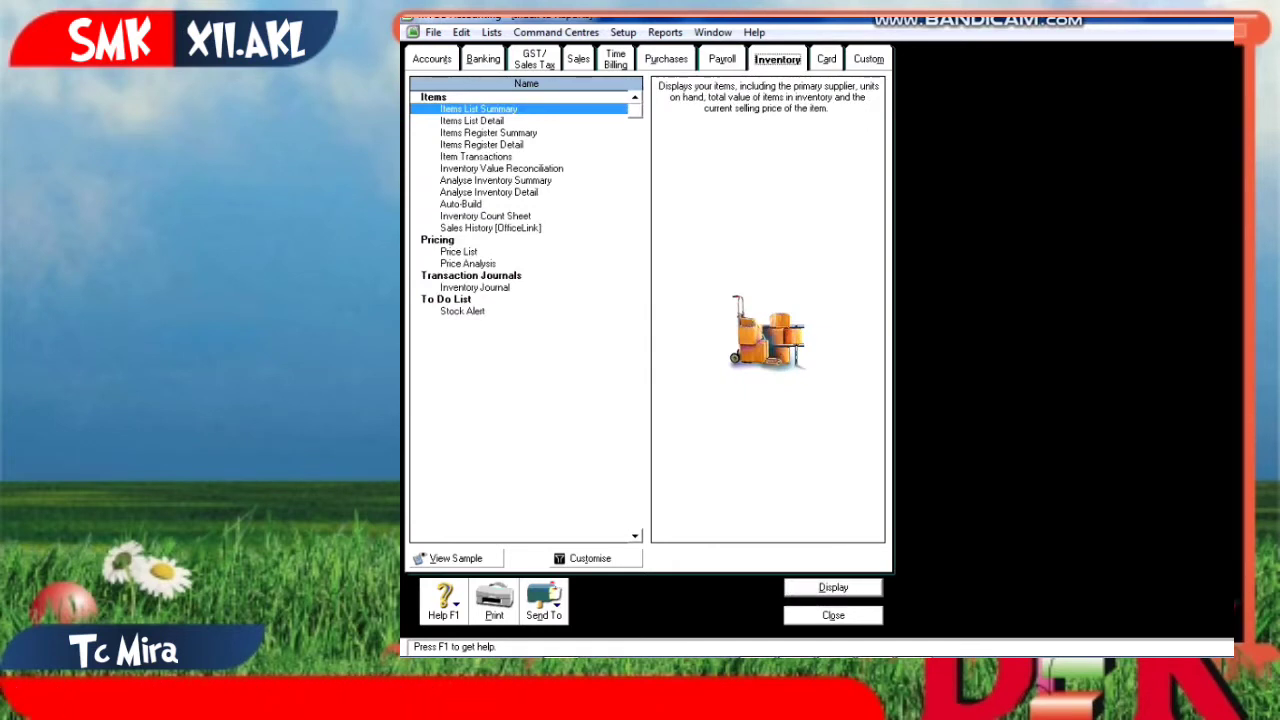
key(Return)
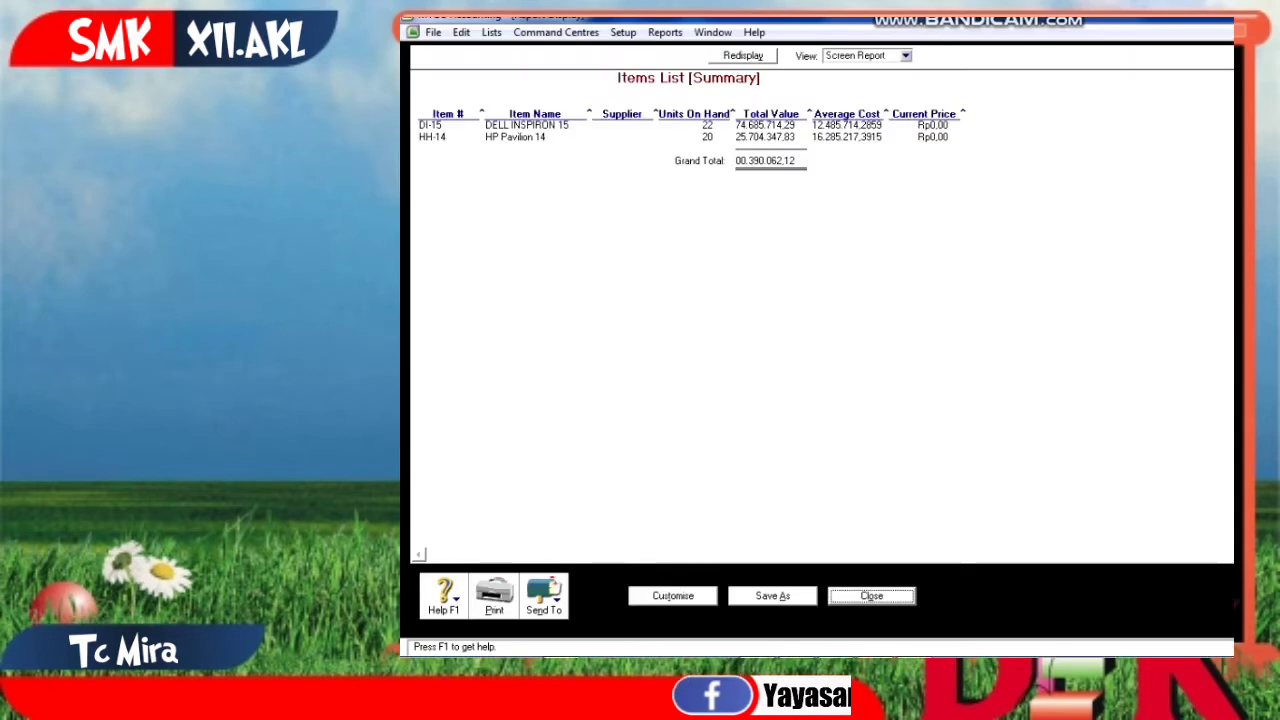